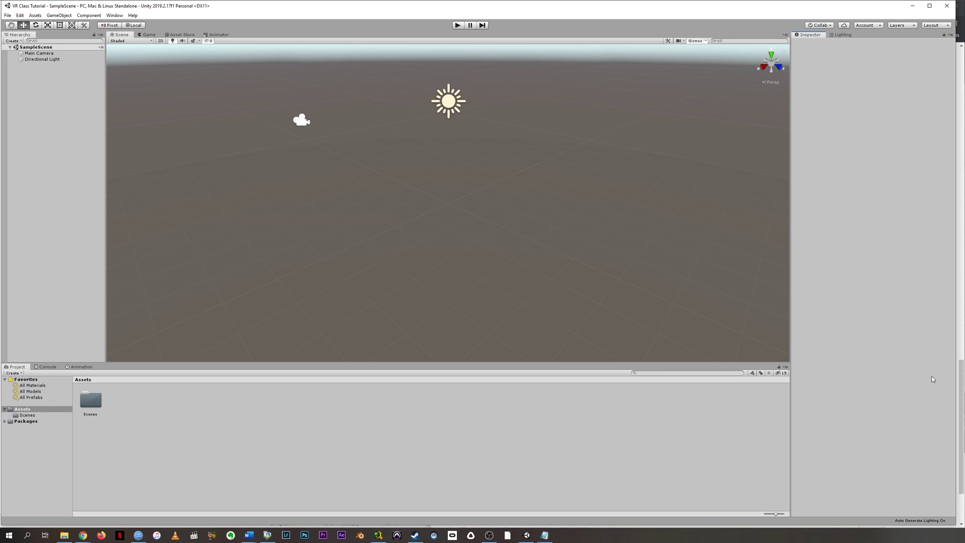
Open VRTK Academy's CameraRigs how-to page listing the UnityXRCameraRig, TrackedAlias and SimulatedCameraRig guides
key(alt+Tab)
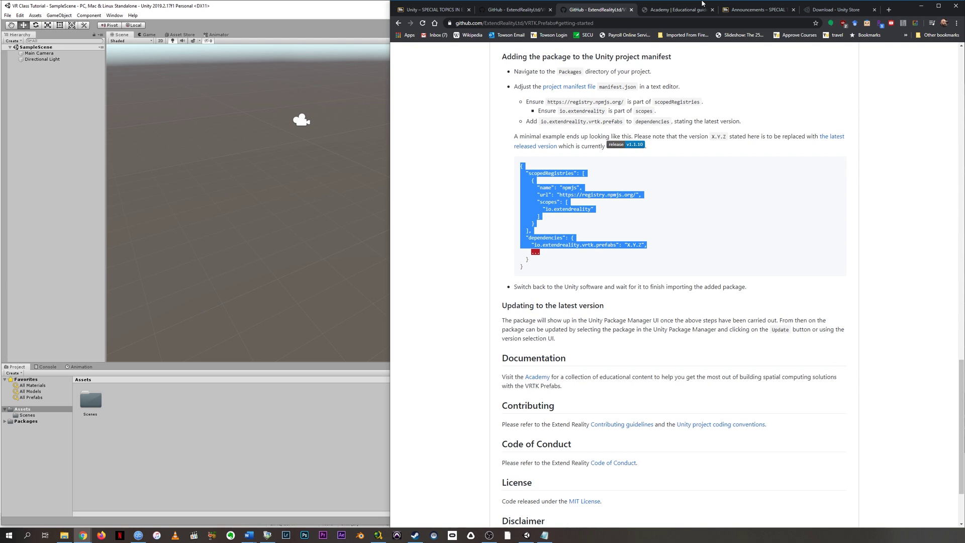
click(447, 11)
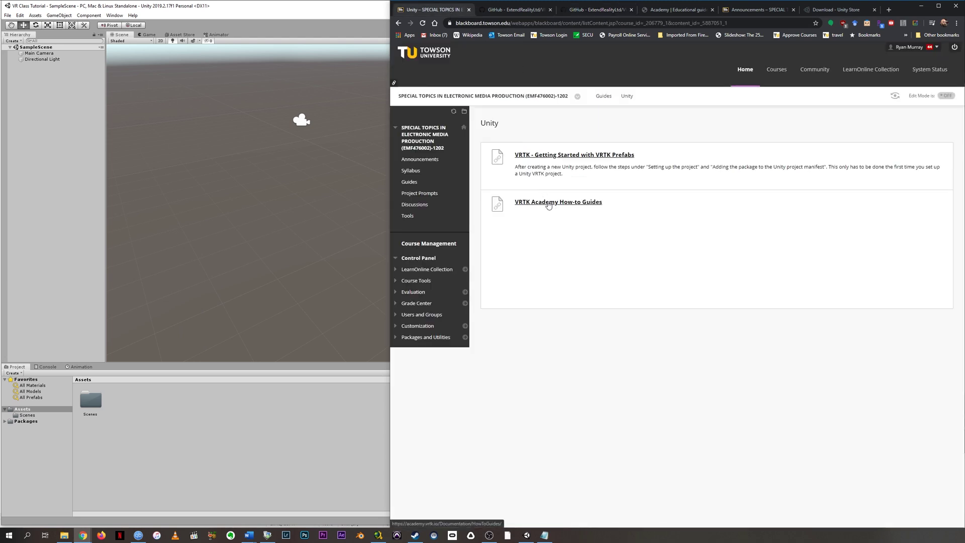
click(694, 10)
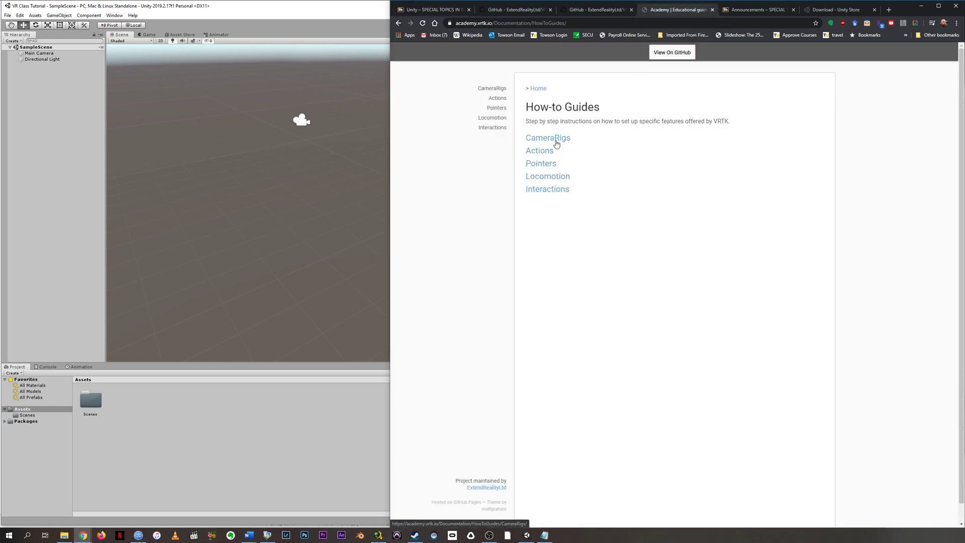
click(555, 143)
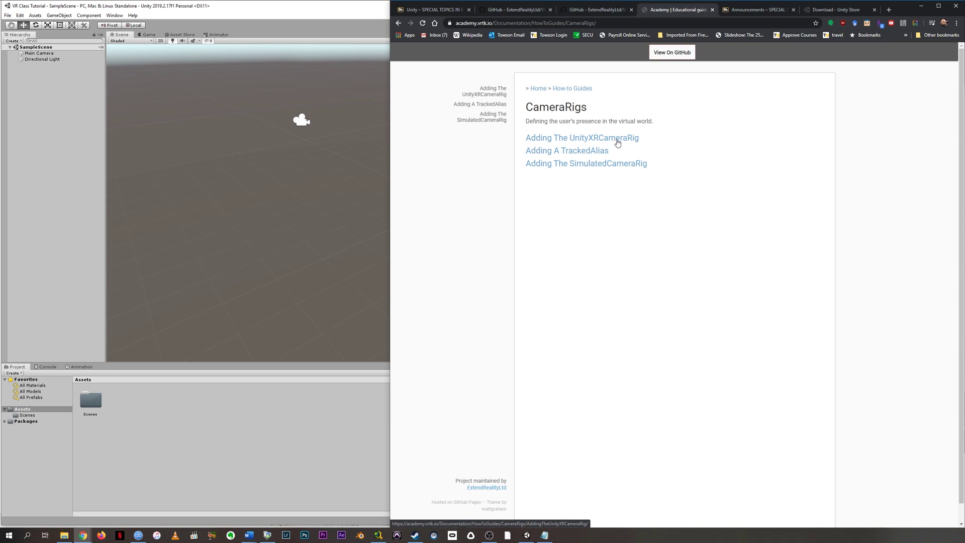
Open 'Adding The UnityXRCameraRig' and read through its Prerequisites, Step 1 and Step 2
click(618, 143)
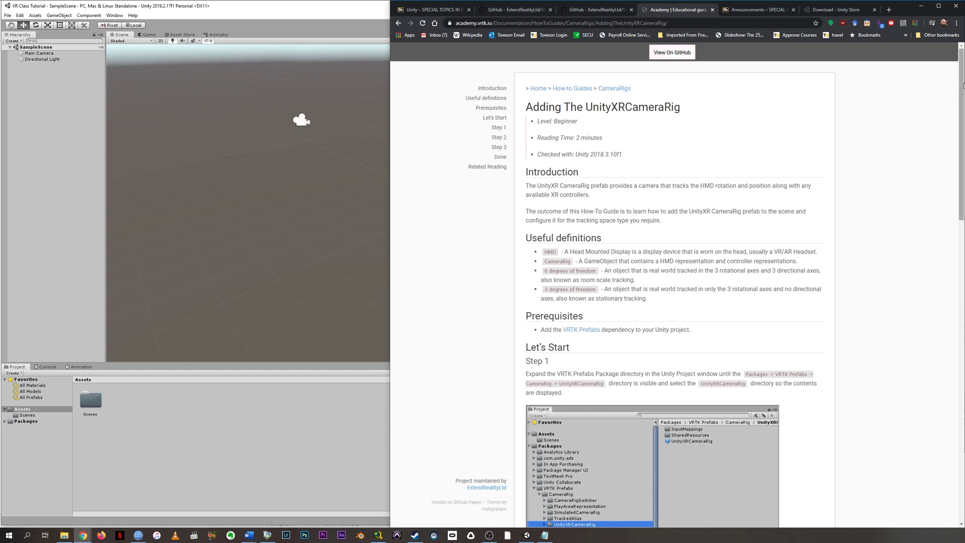
scroll(964, 86, down, 1)
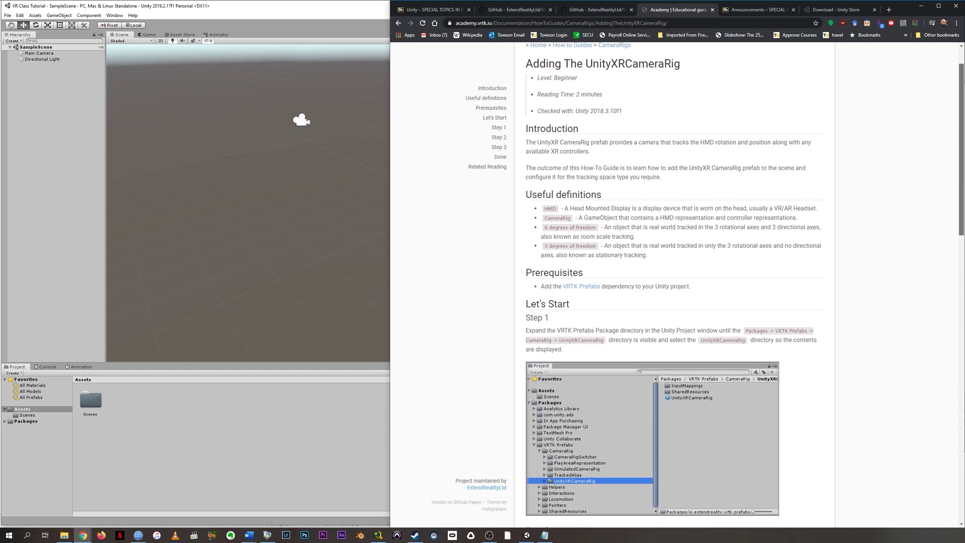
scroll(963, 86, down, 1)
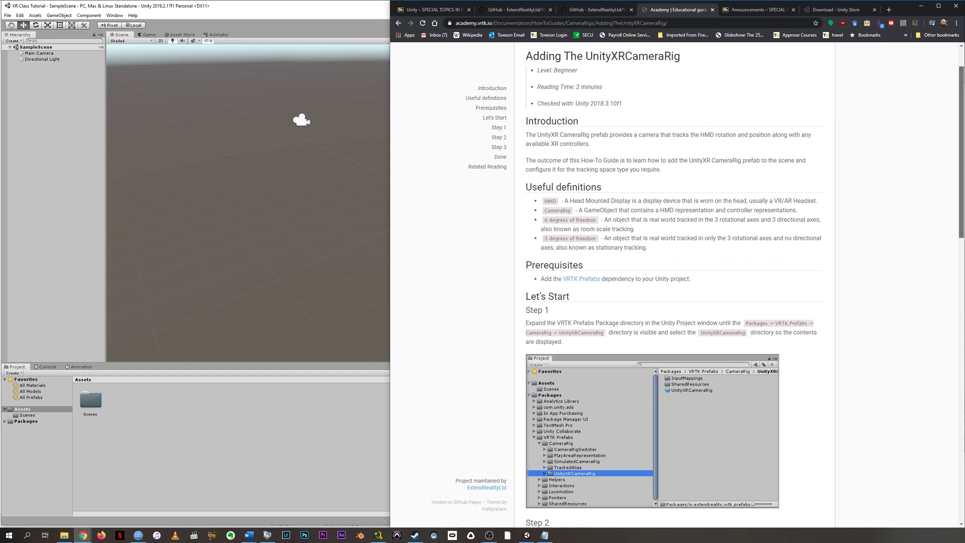
scroll(964, 86, down, 1)
scroll(964, 86, down, 2)
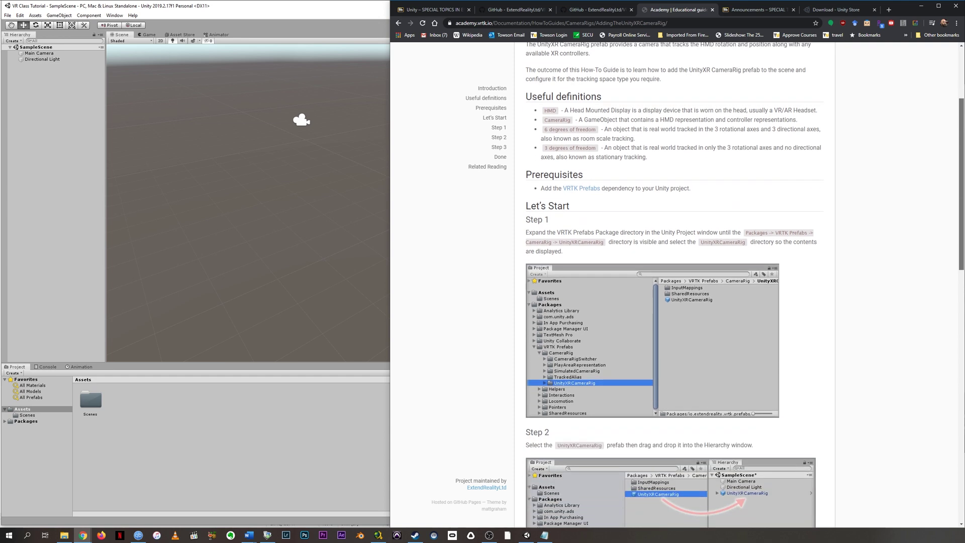
scroll(964, 85, up, 2)
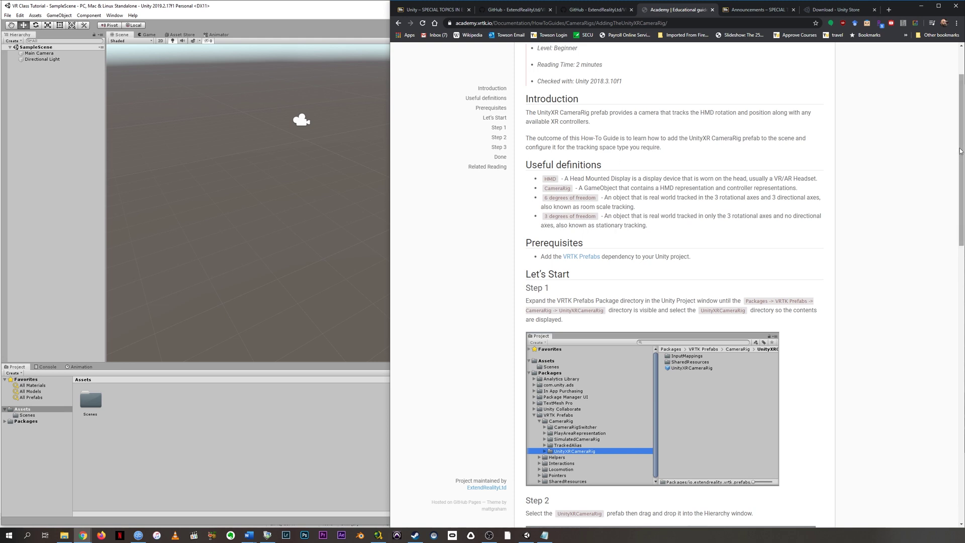
drag(962, 144, 962, 213)
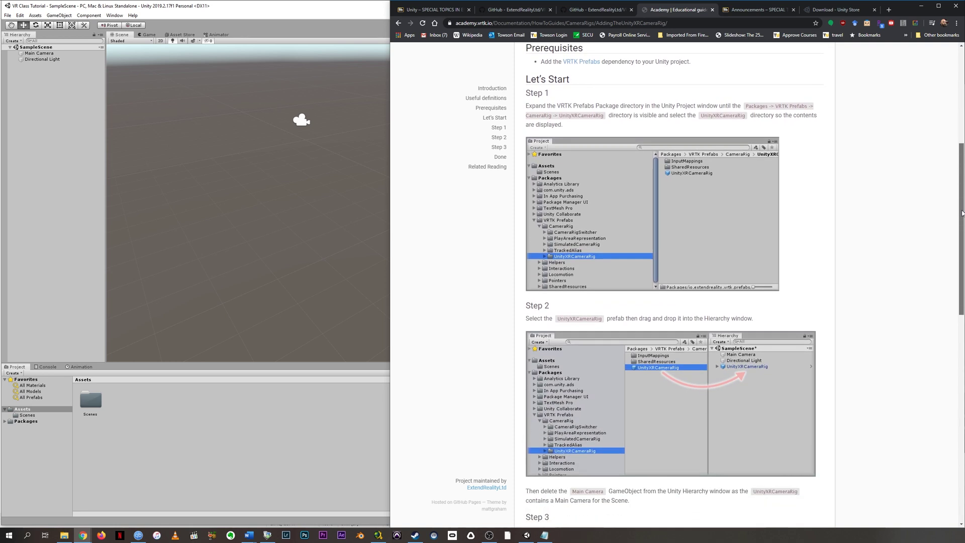
Browse to Packages > VRTK Prefabs > CameraRig > UnityXRCameraRig and select the UnityXRCameraRig prefab
click(5, 424)
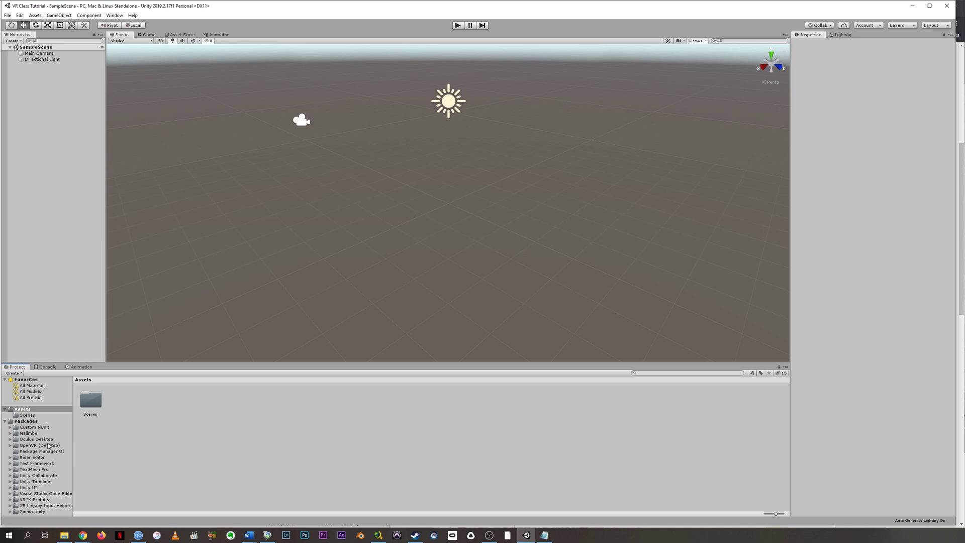
click(10, 499)
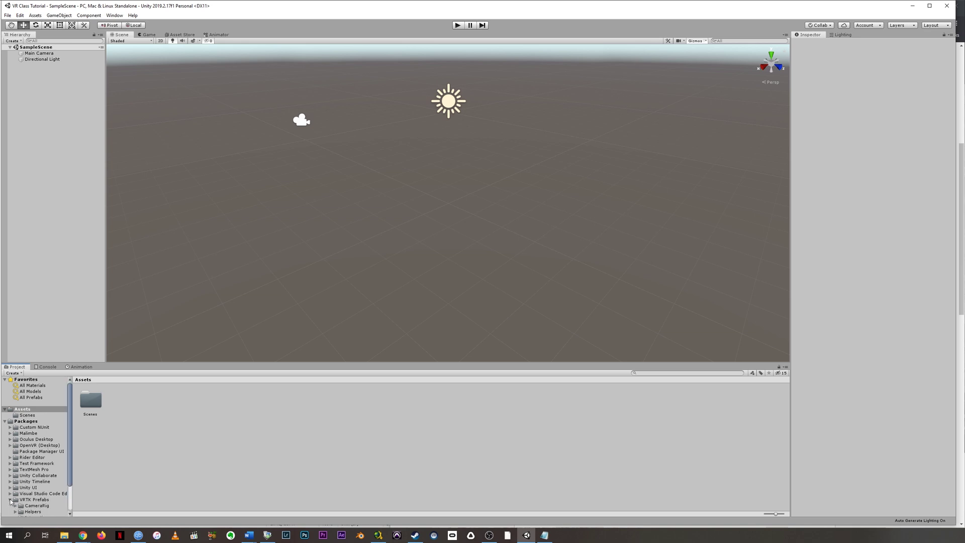
scroll(72, 460, down, 3)
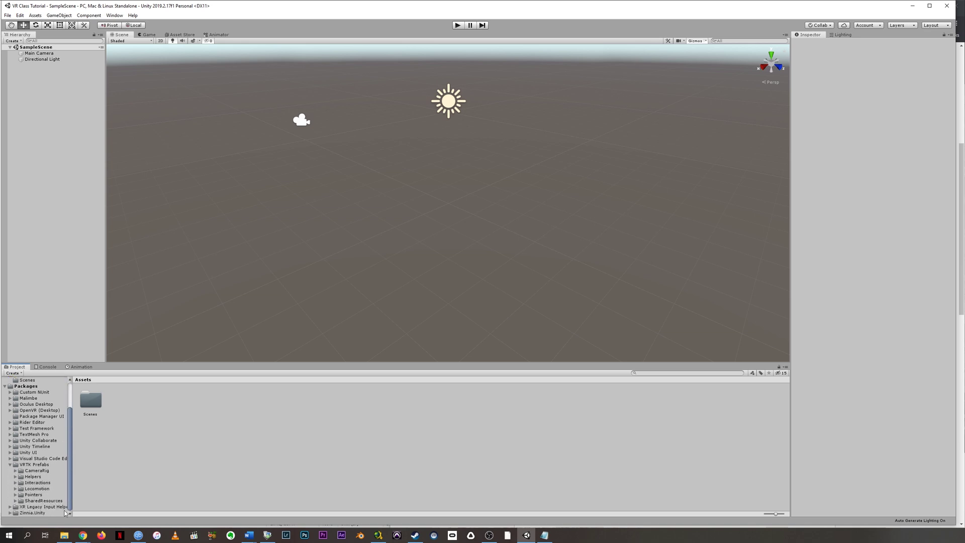
click(31, 471)
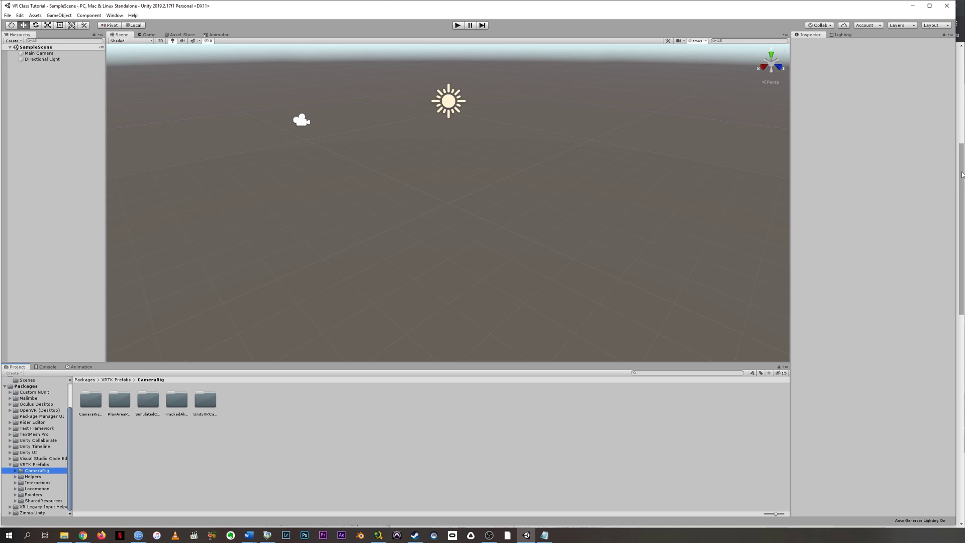
key(alt+Tab)
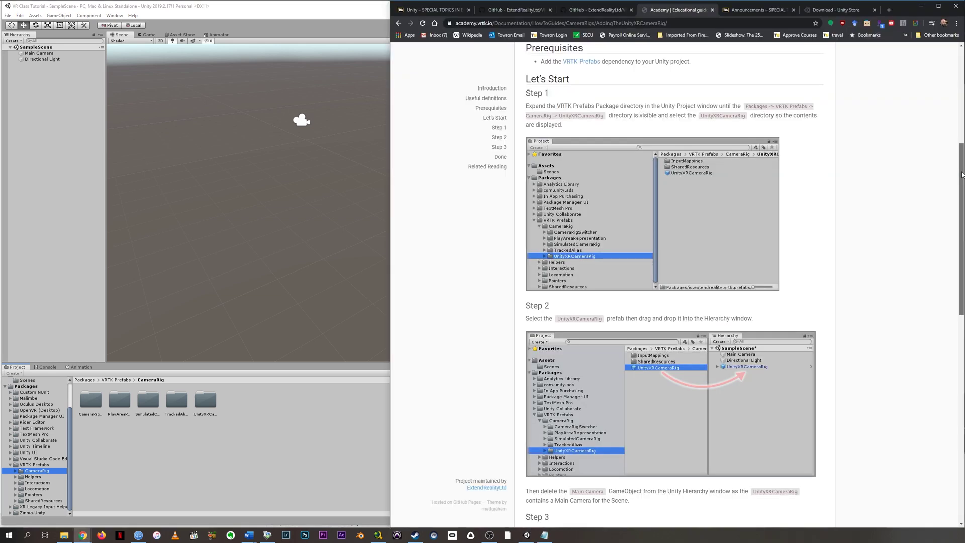
scroll(962, 174, down, 2)
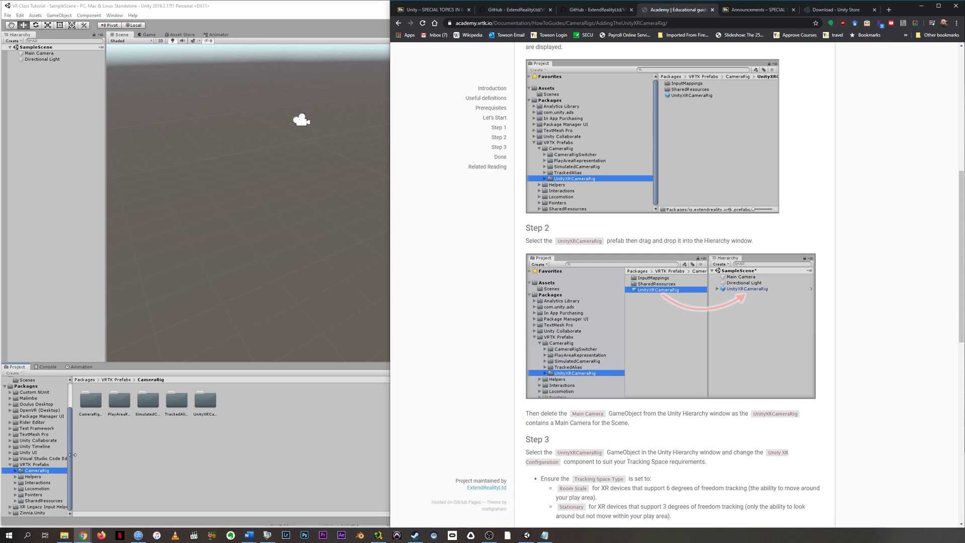
click(116, 427)
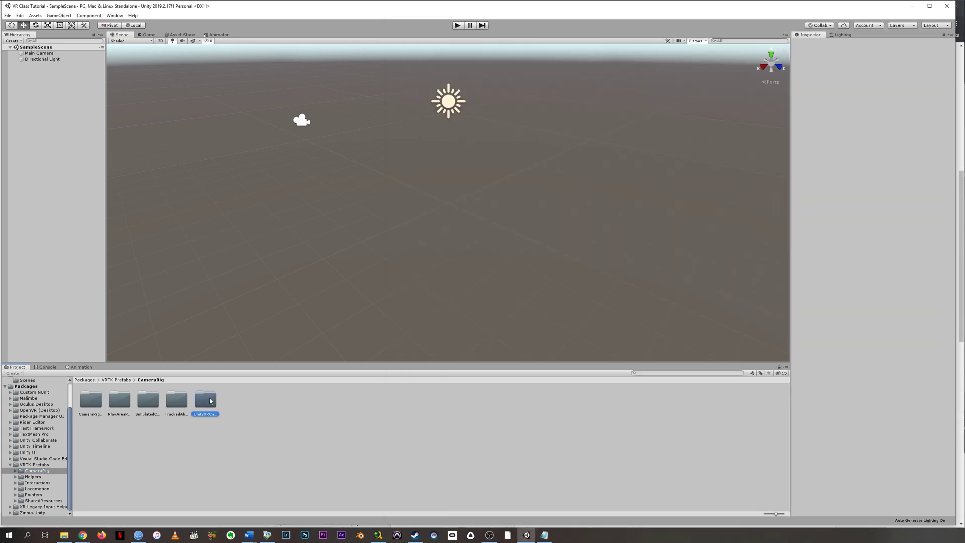
double_click(205, 400)
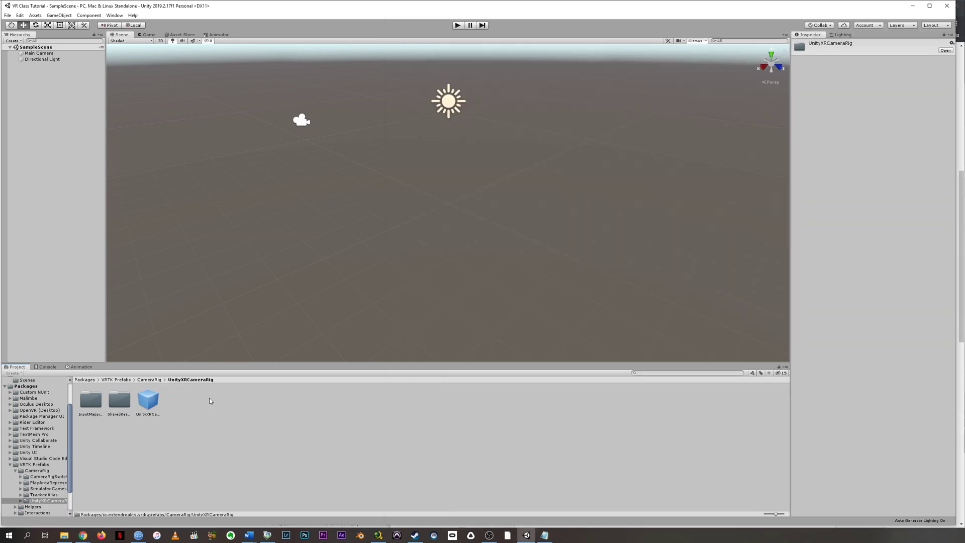
click(149, 402)
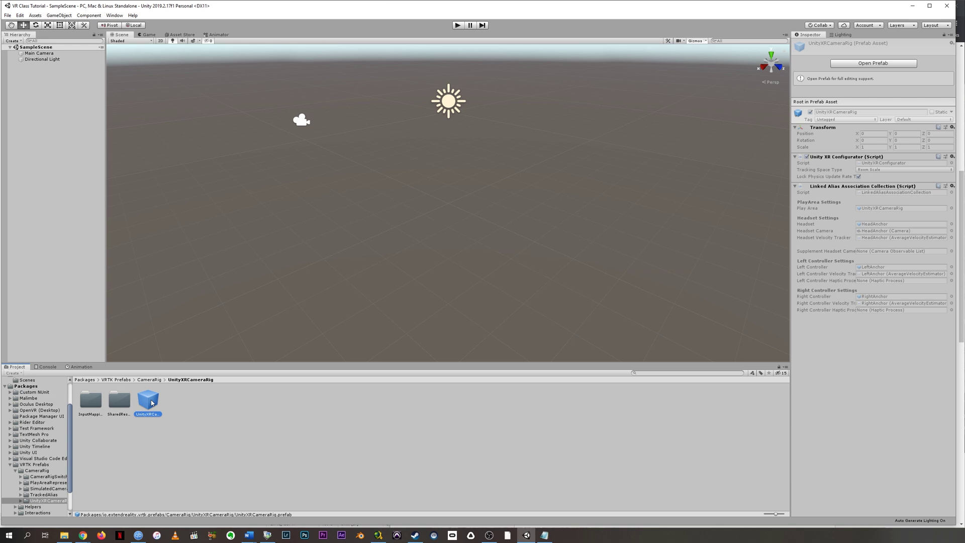
Drag the UnityXRCameraRig prefab into the SampleScene Hierarchy
drag(153, 403, 38, 85)
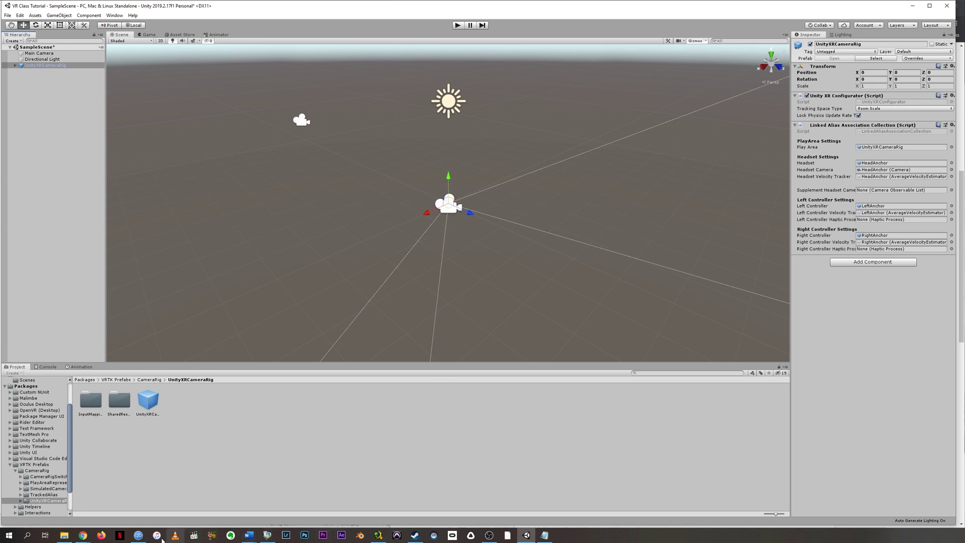
click(83, 535)
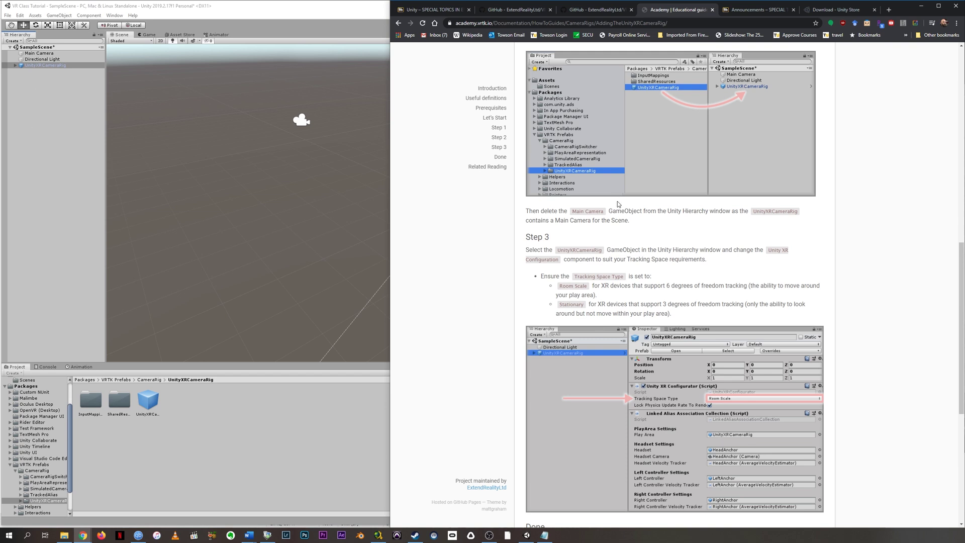
click(54, 113)
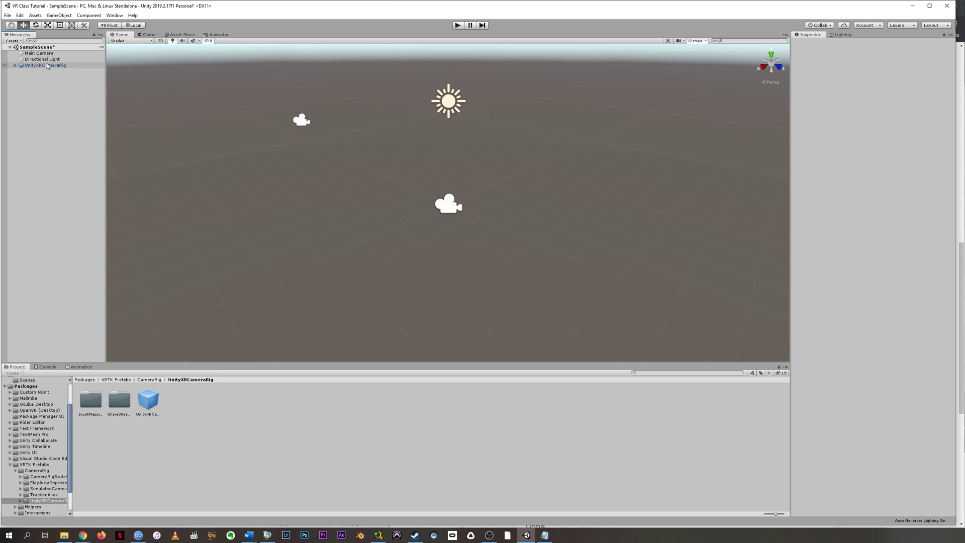
Delete the old Main Camera, then select UnityXRCameraRig to check its settings
click(59, 66)
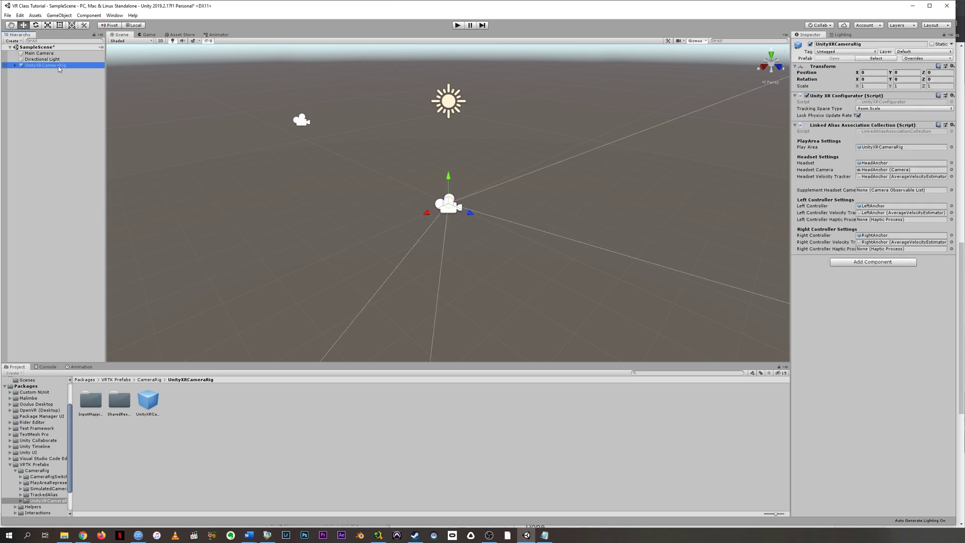
click(39, 53)
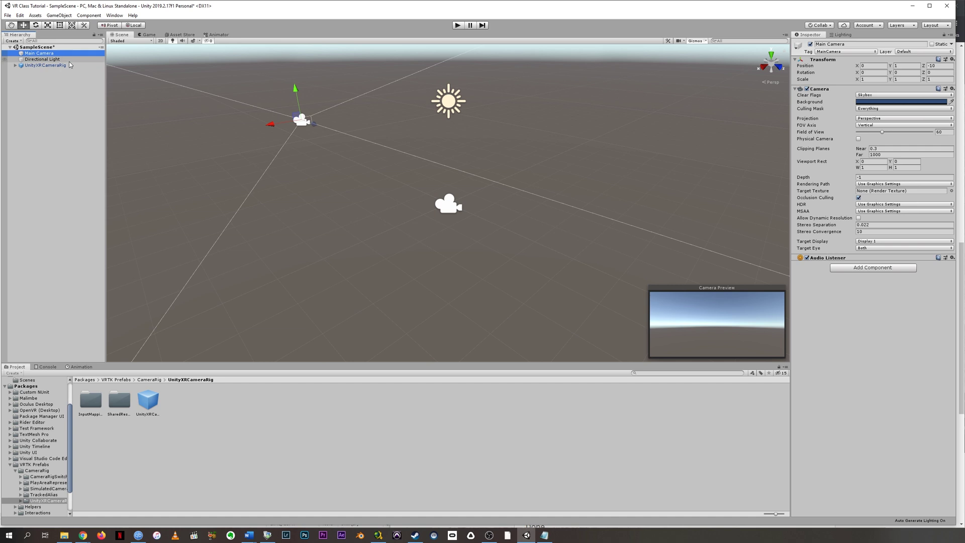
key(Delete)
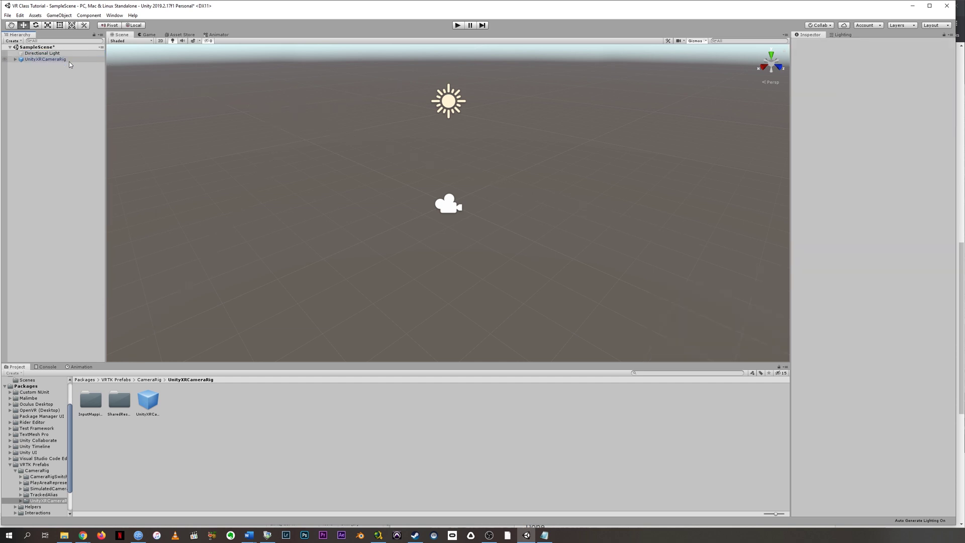
click(65, 60)
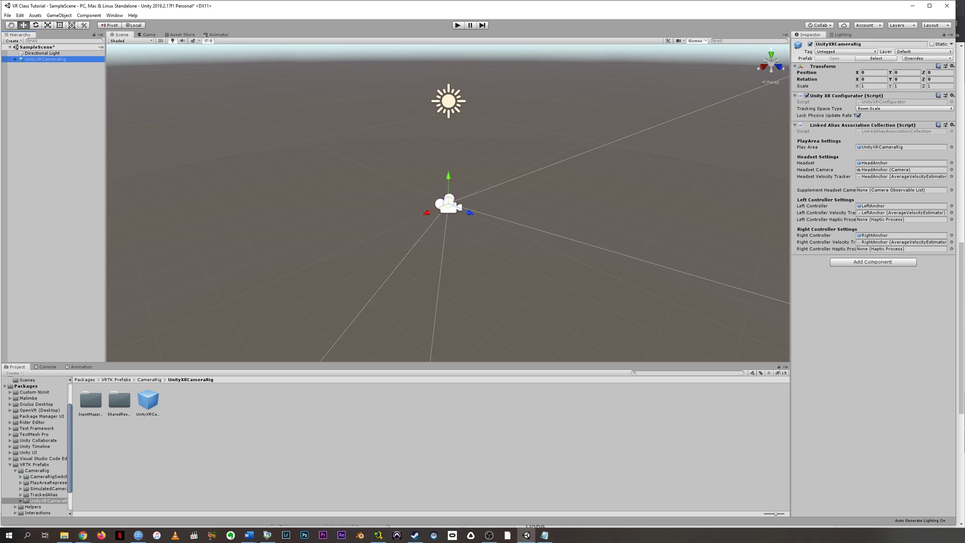
Bring the VRTK guide beside Unity, scrolled to Step 3's Tracking Space Type and Done section
click(961, 254)
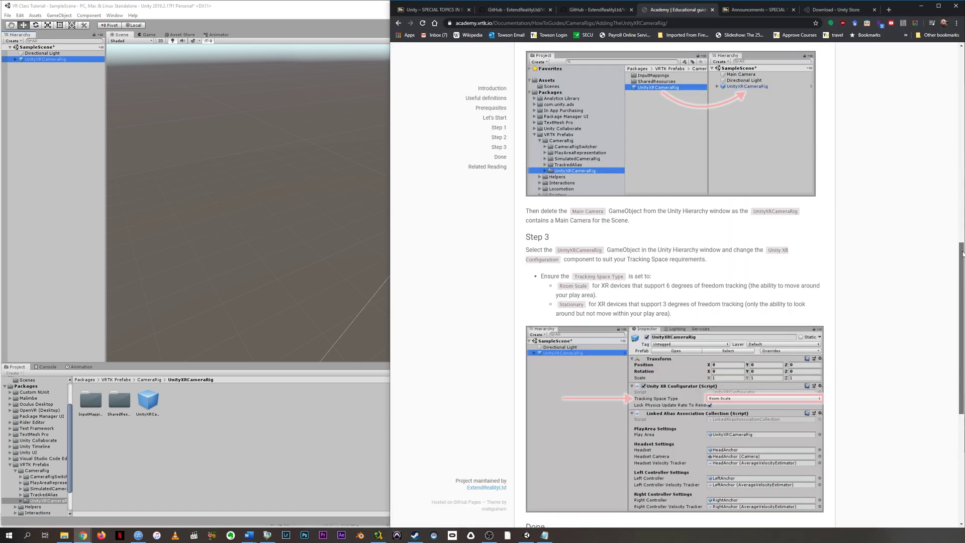
scroll(963, 254, down, 2)
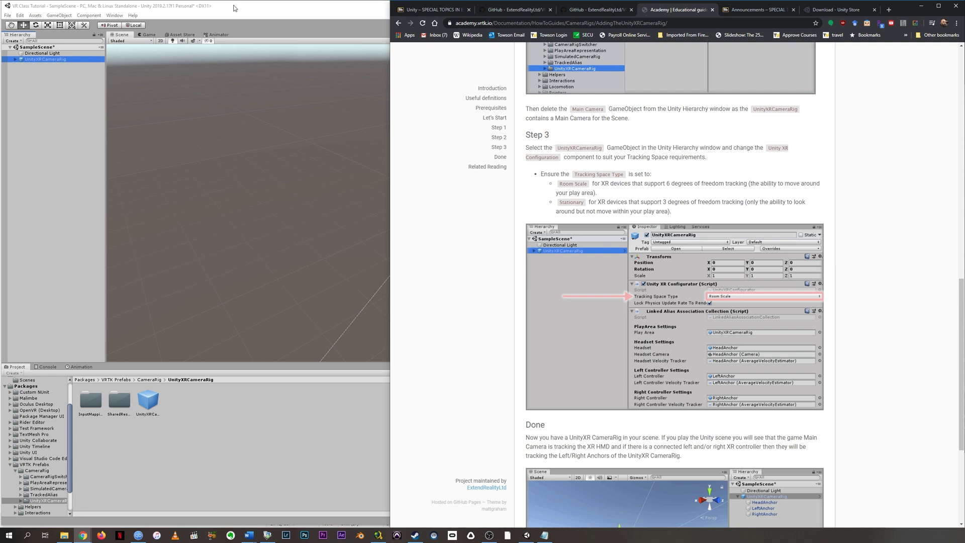
Maximize the Unity editor and leave the rig's Tracking Space Type at Room Scale
double_click(283, 11)
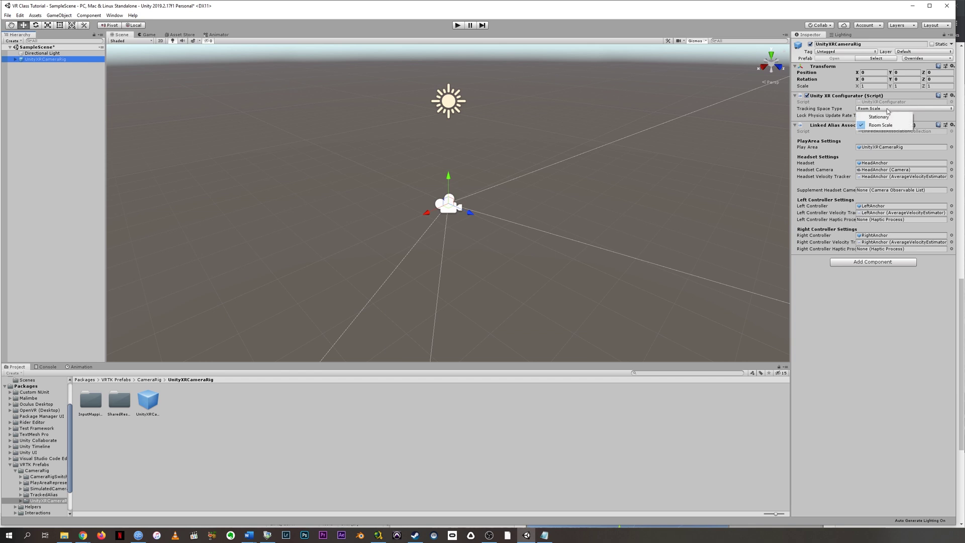
click(881, 125)
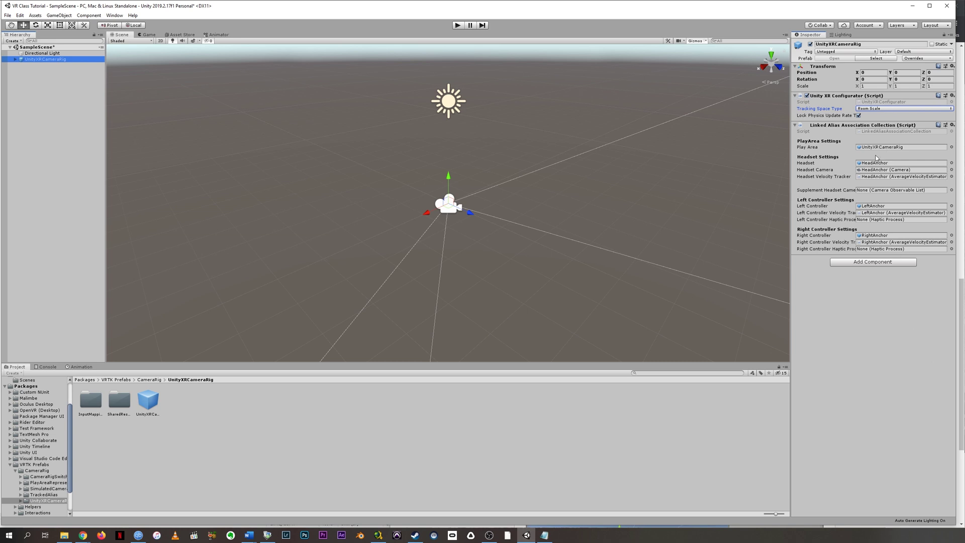
Open the 'Adding A TrackedAlias' guide and show Unity's VRTK Prefabs > CameraRig > TrackedAlias folder
click(962, 346)
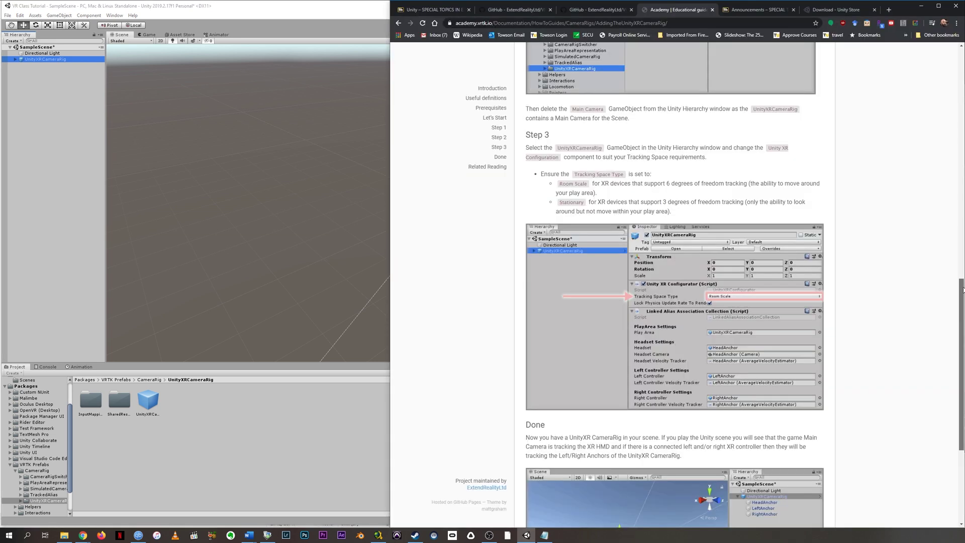
scroll(963, 346, down, 1)
scroll(962, 346, down, 1)
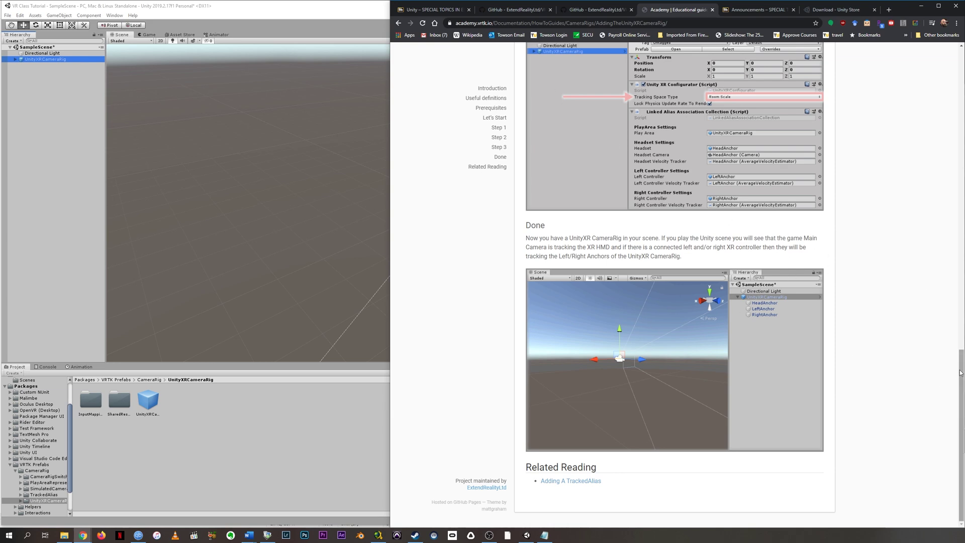
mouse_move(961, 372)
mouse_down()
mouse_move(961, 67)
mouse_move(961, 376)
mouse_up()
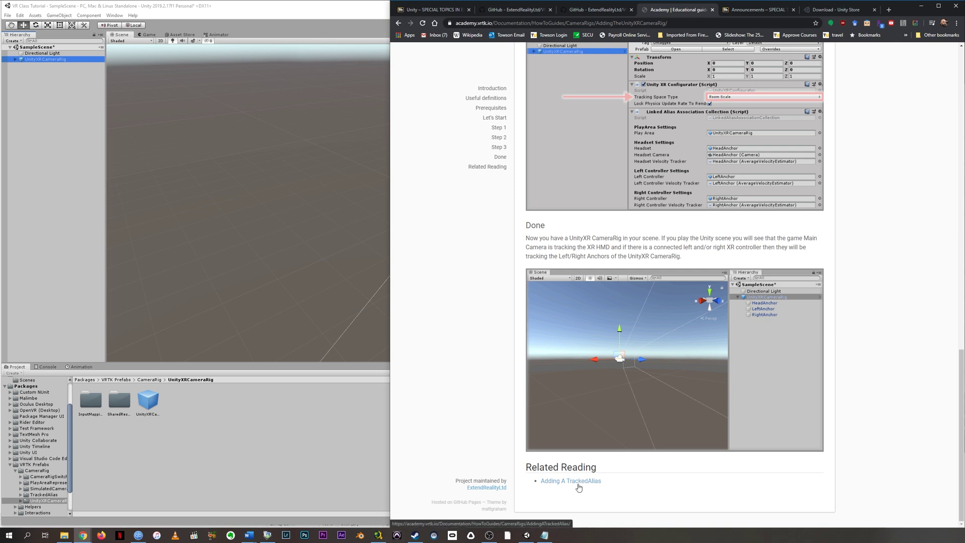
click(399, 23)
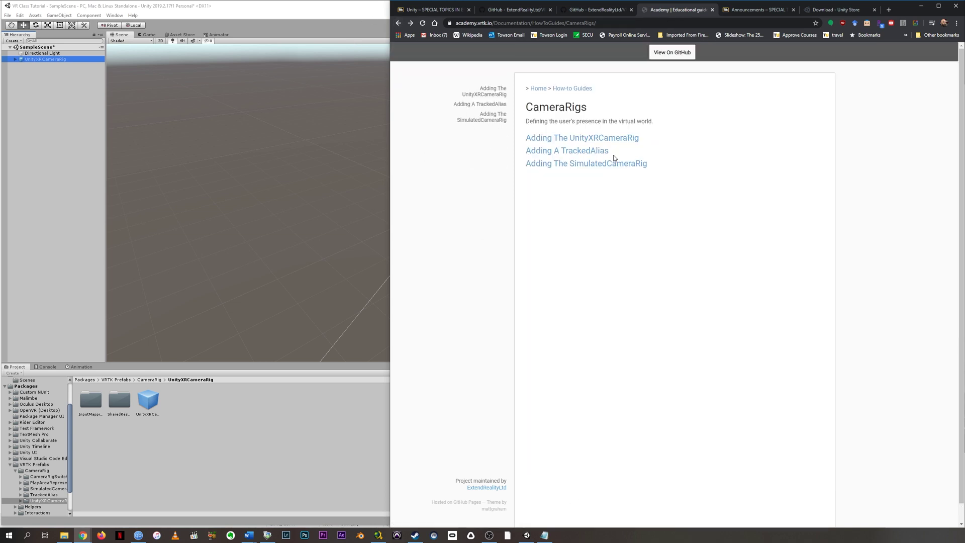
click(600, 151)
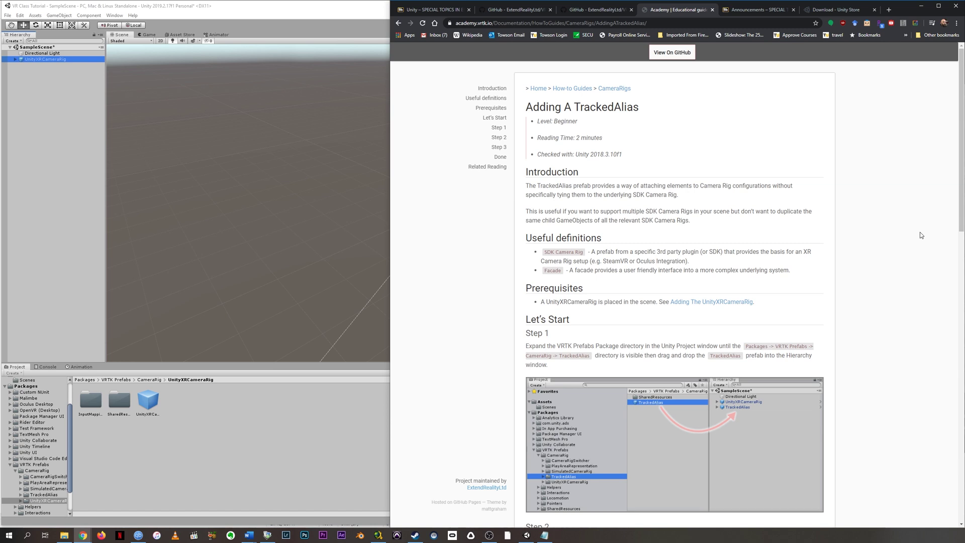
click(50, 495)
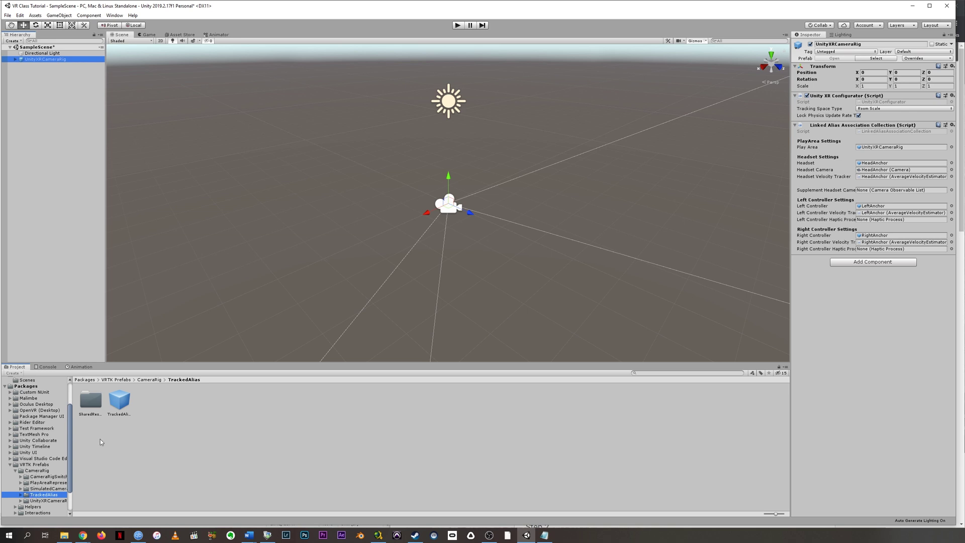
Add a TrackedAlias prefab instance to the SampleScene Hierarchy beside the UnityXRCameraRig
click(119, 403)
drag(120, 403, 48, 82)
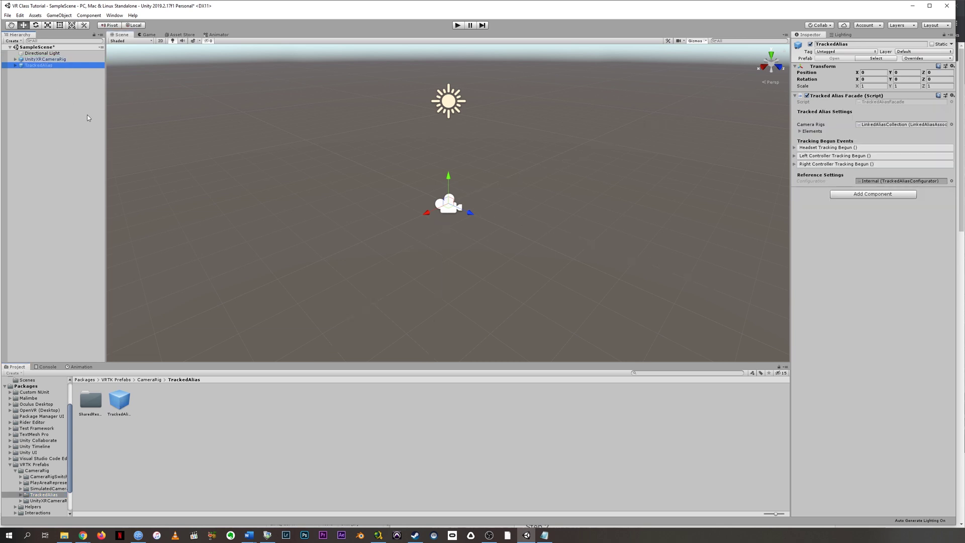
click(83, 536)
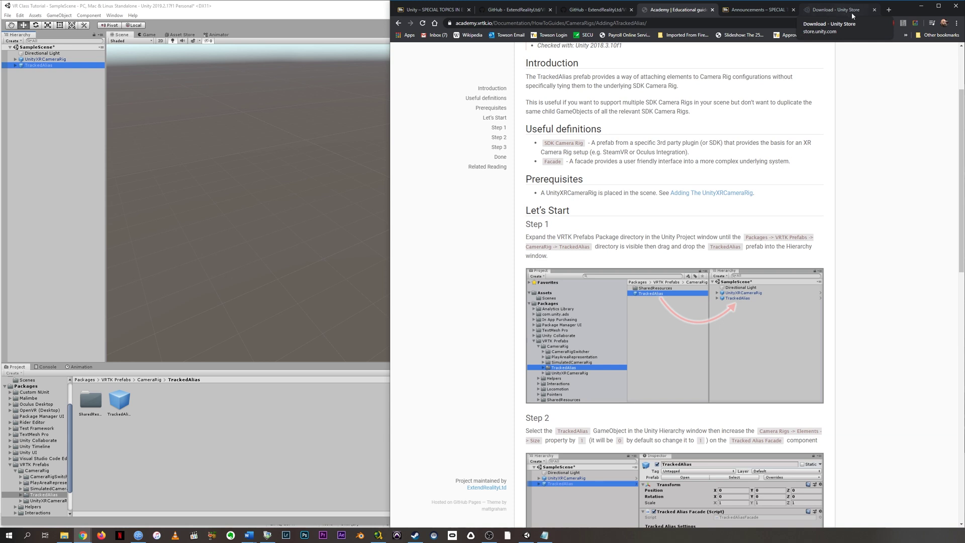
Scroll the TrackedAlias guide to Step 2 and Step 3 on linking the camera rig
scroll(963, 118, down, 1)
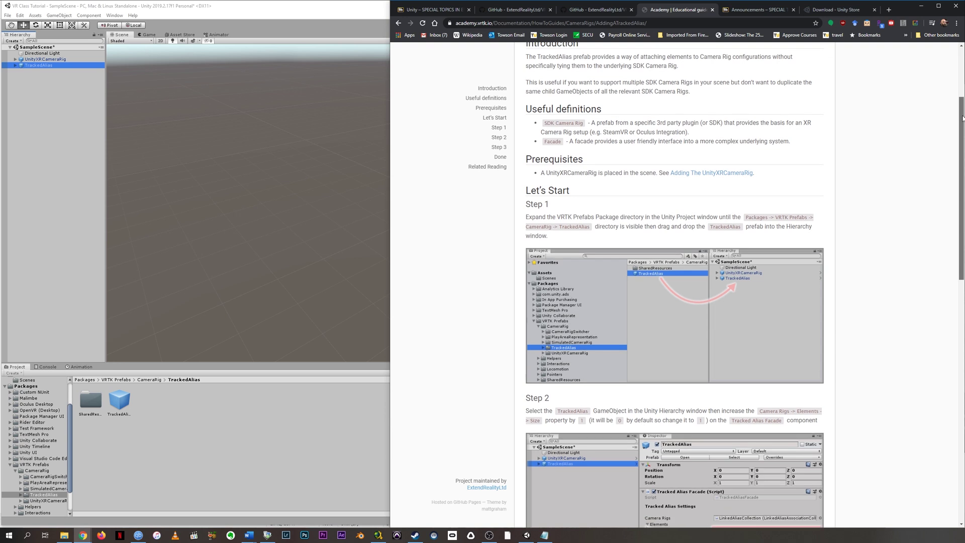
scroll(963, 118, down, 3)
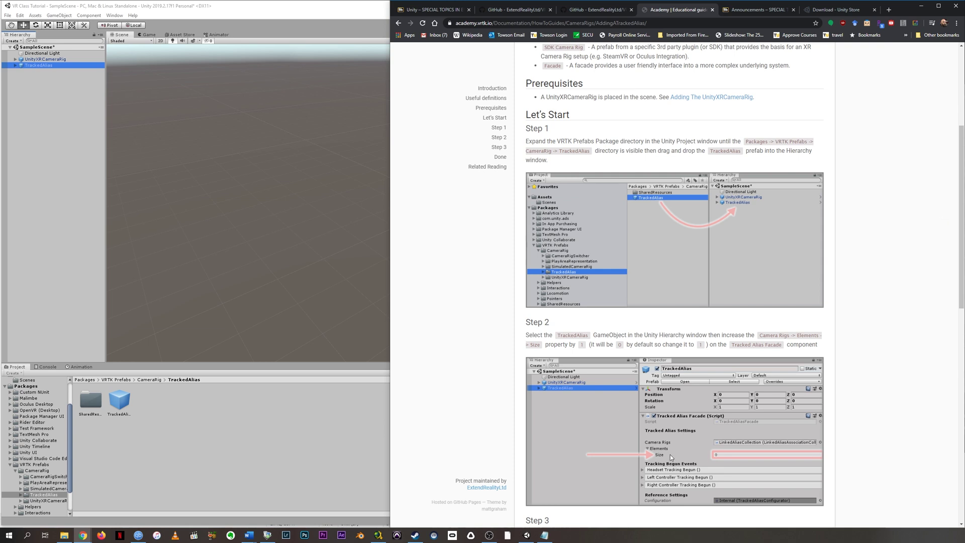
scroll(663, 193, down, 4)
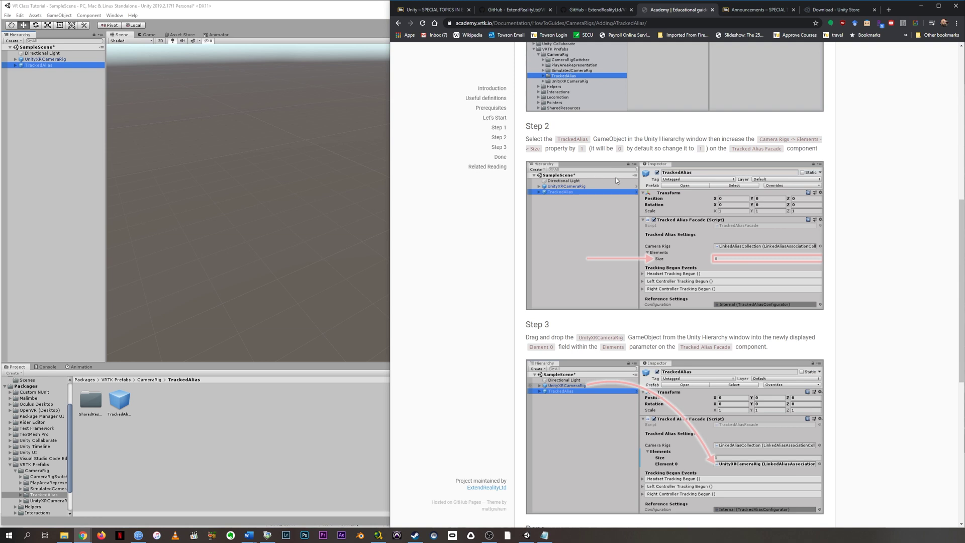
Set the TrackedAlias Facade's Camera Rigs Elements size to 1
click(228, 156)
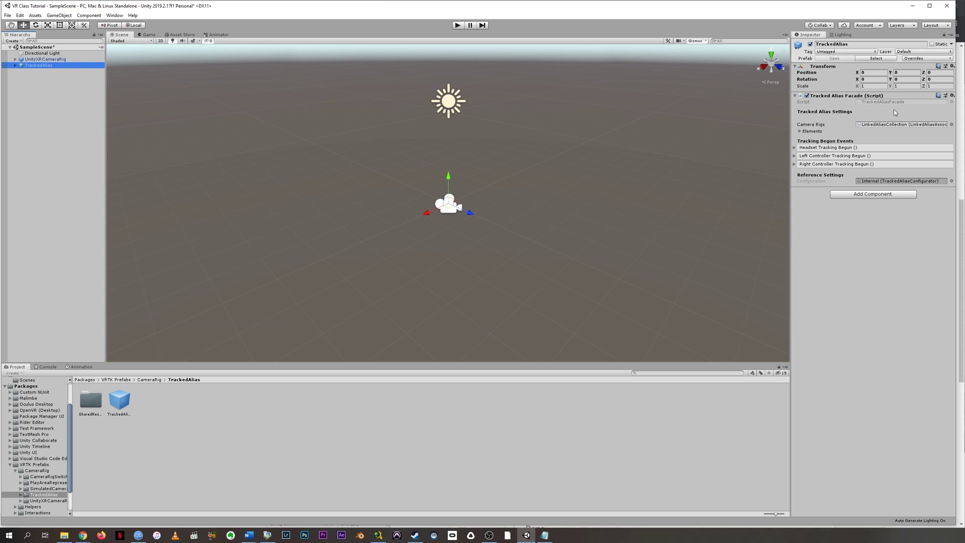
click(808, 132)
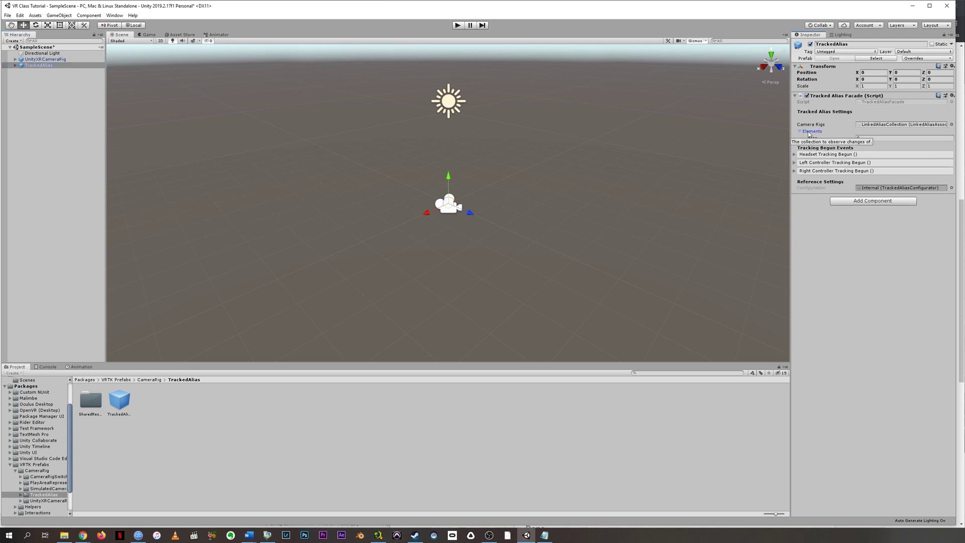
click(859, 137)
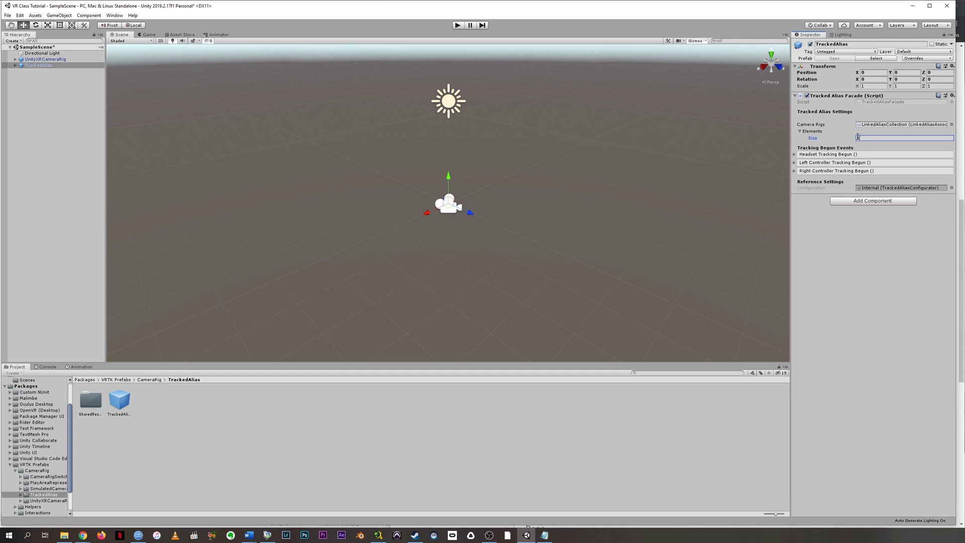
key(Return)
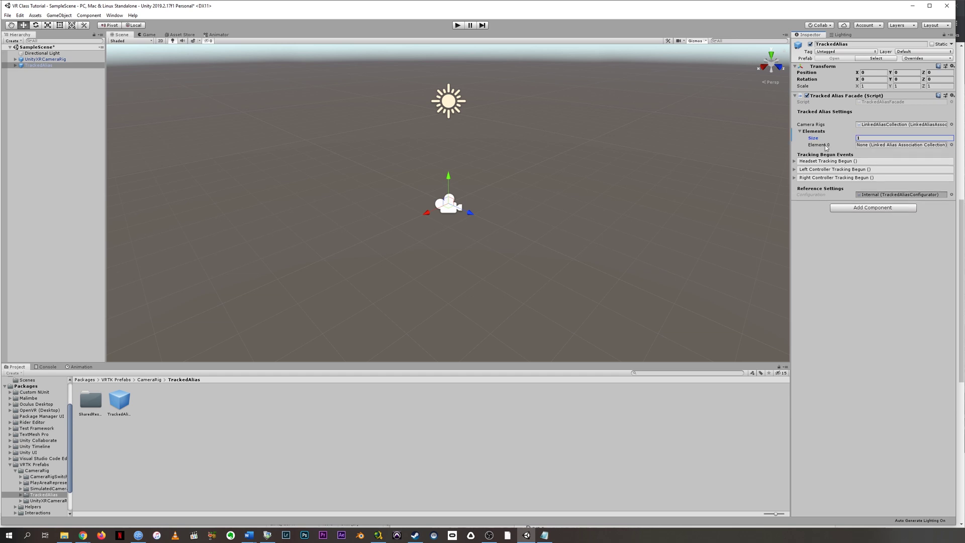
Assign UnityXRCameraRig from the Hierarchy to Camera Rigs Element 0
key(alt+Tab)
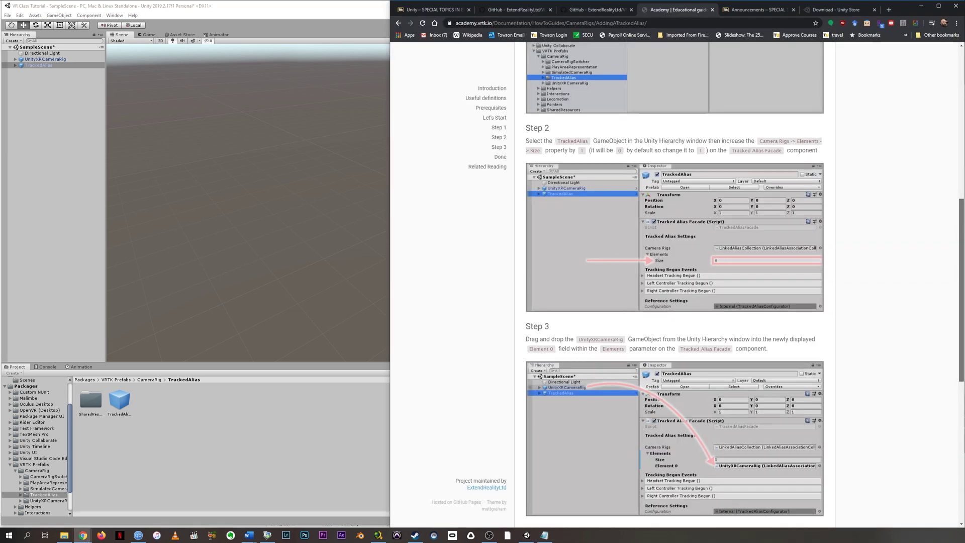
scroll(674, 281, down, 1)
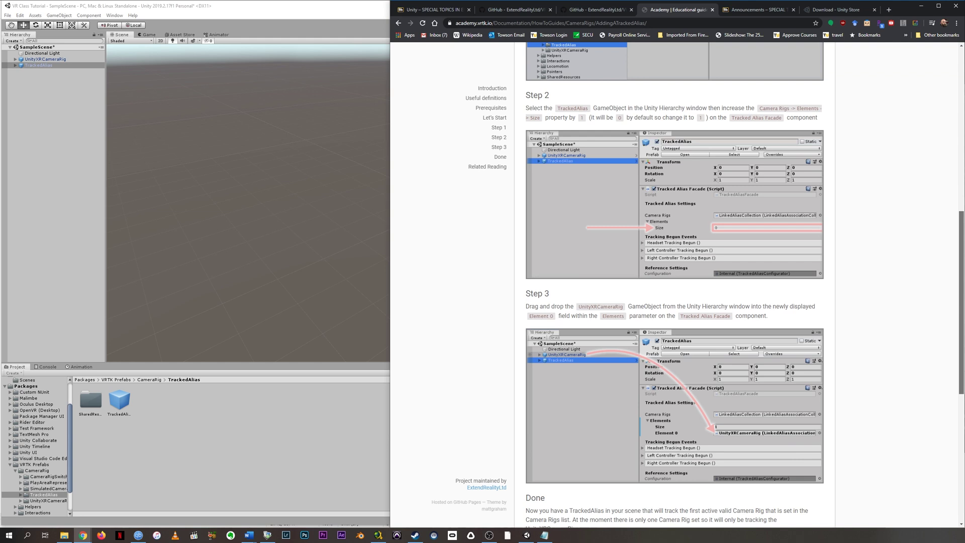
scroll(674, 281, down, 2)
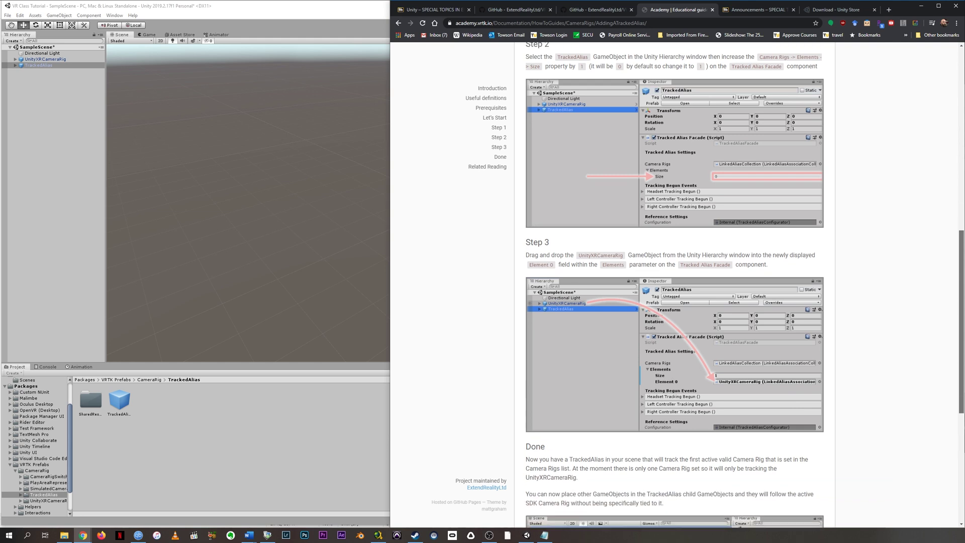
click(330, 14)
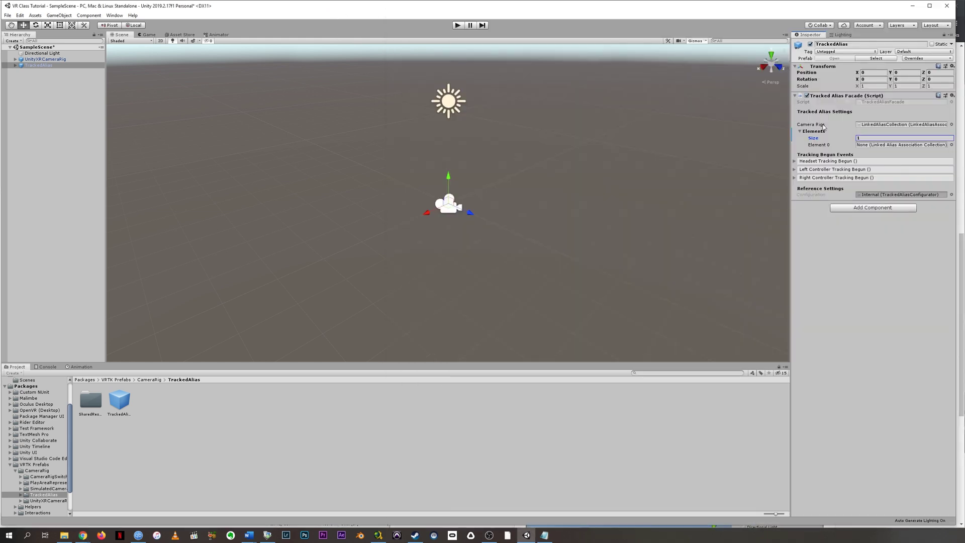
drag(35, 60, 866, 150)
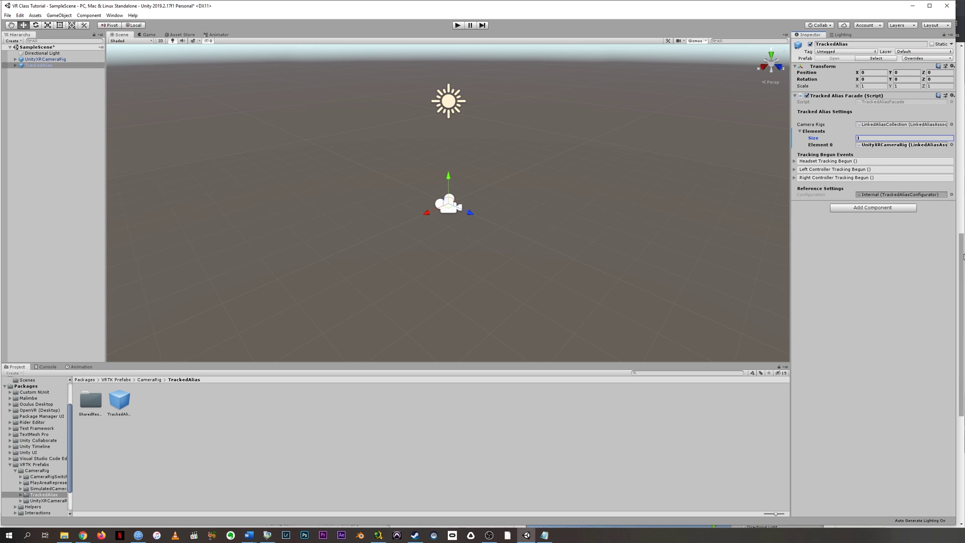
Open the 'Adding The SimulatedCameraRig' guide and show Unity's CameraRig > SimulatedCameraRig folder
key(alt+Tab)
scroll(962, 254, down, 1)
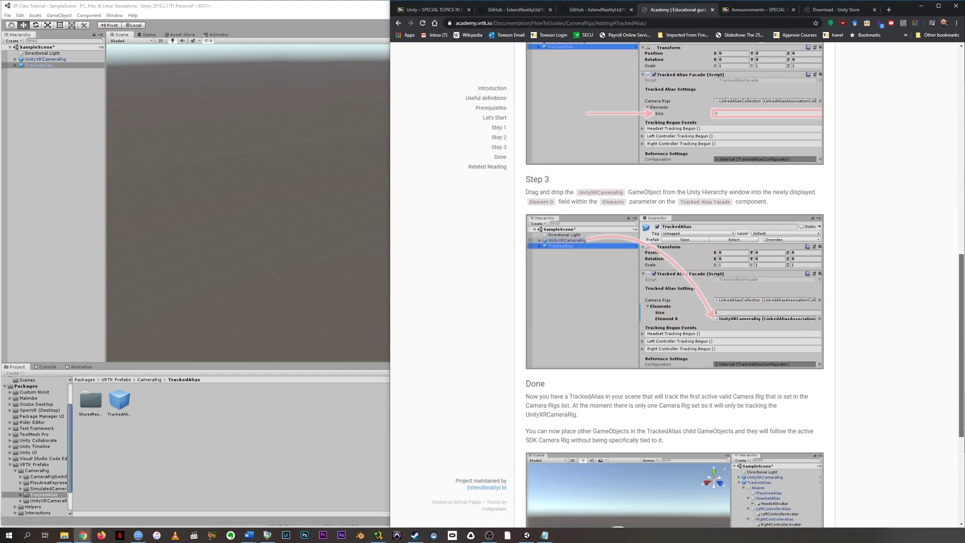
scroll(961, 347, down, 3)
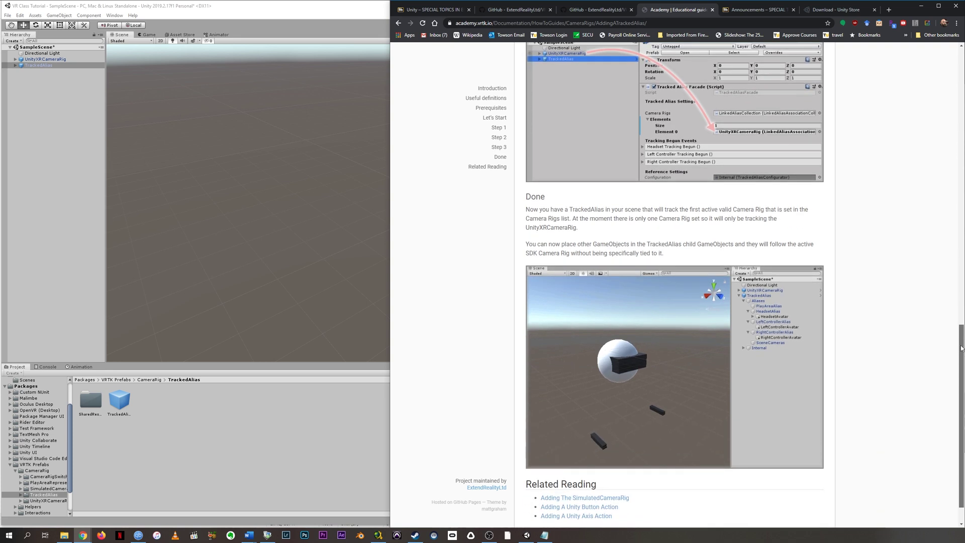
drag(962, 348, 961, 355)
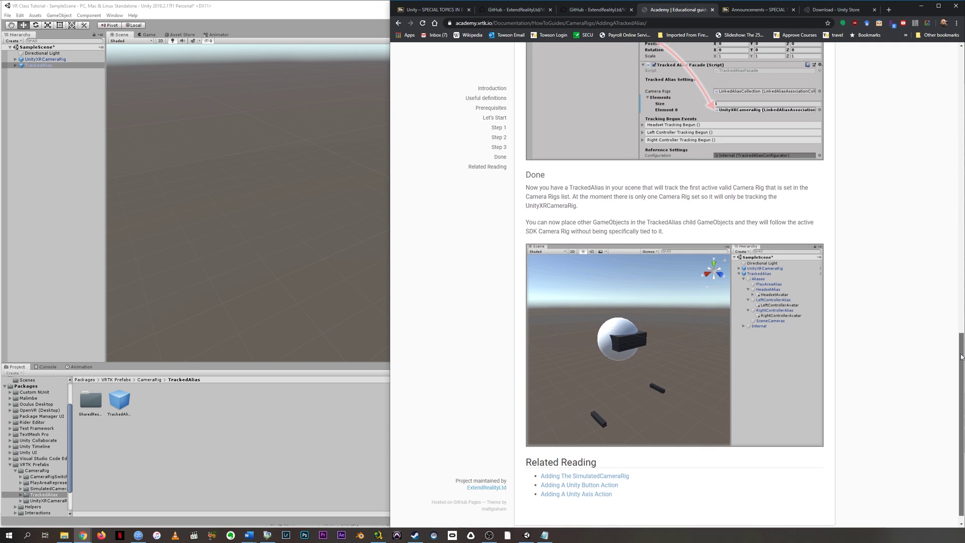
click(579, 476)
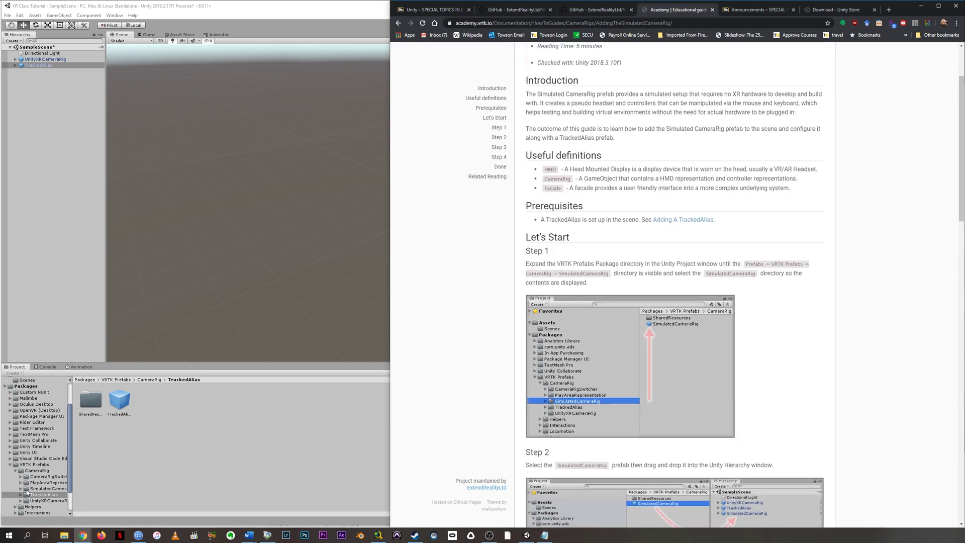
click(27, 490)
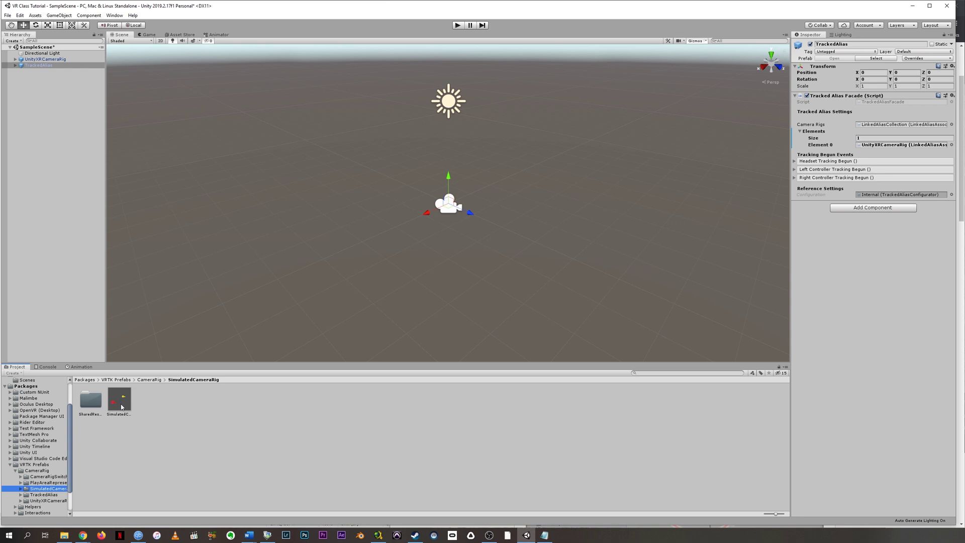
Add the SimulatedCameraRig prefab to SampleScene and read the guide's next instructions
drag(122, 408, 41, 132)
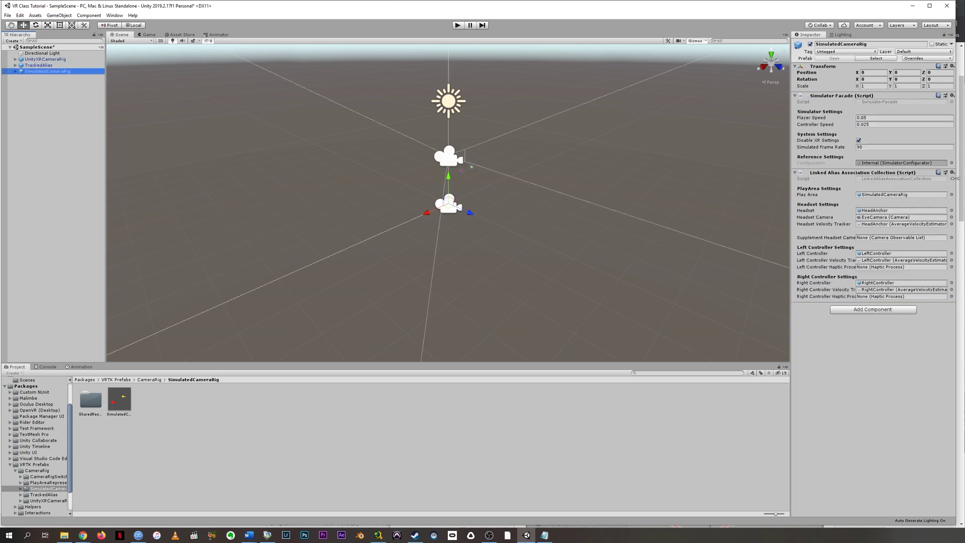
key(alt+Tab)
scroll(942, 187, down, 2)
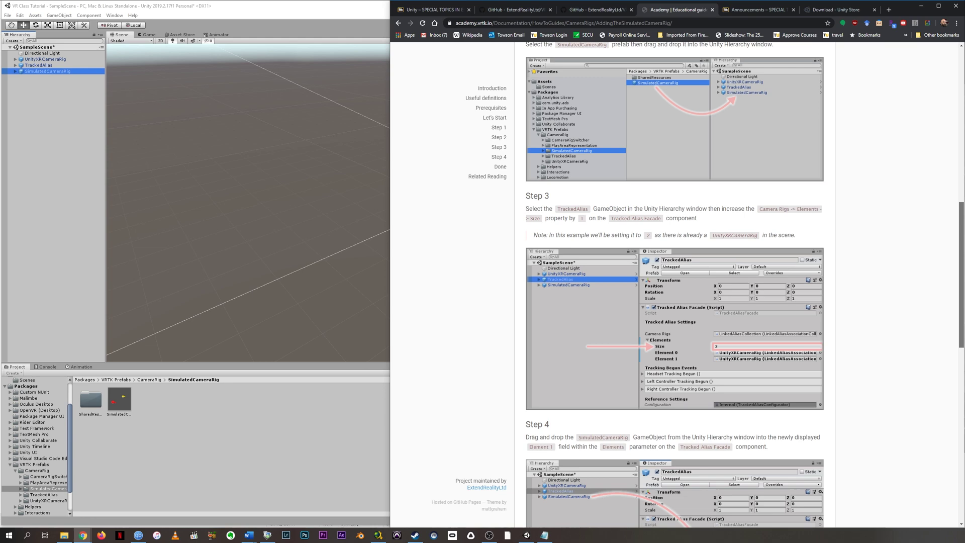
scroll(689, 217, down, 3)
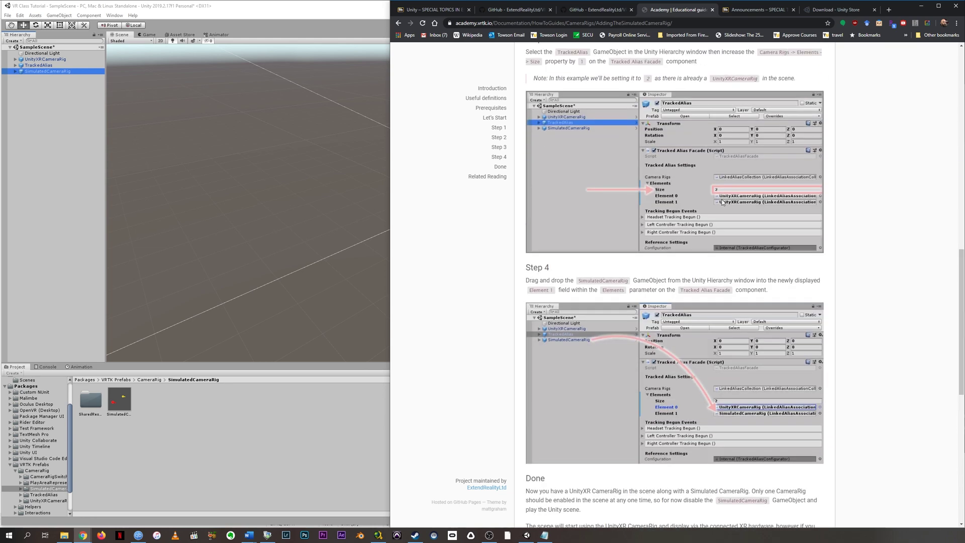
key(alt+Tab)
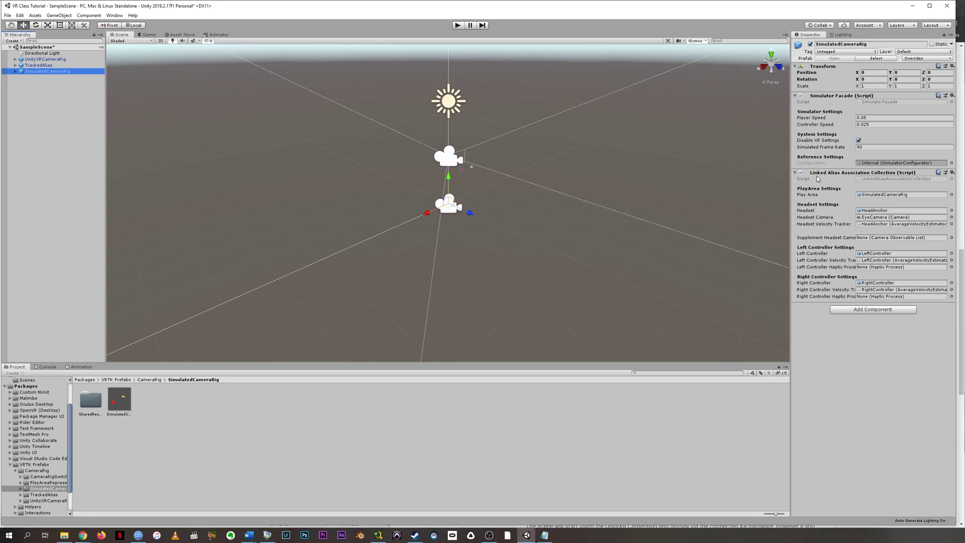
Set TrackedAlias's Camera Rigs size to 2 and assign SimulatedCameraRig as Element 1
click(38, 65)
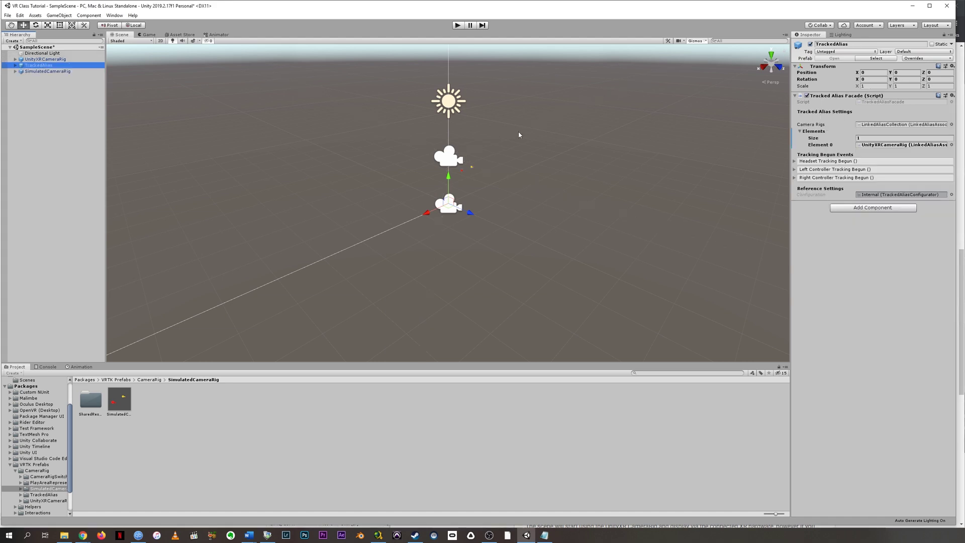
click(873, 138)
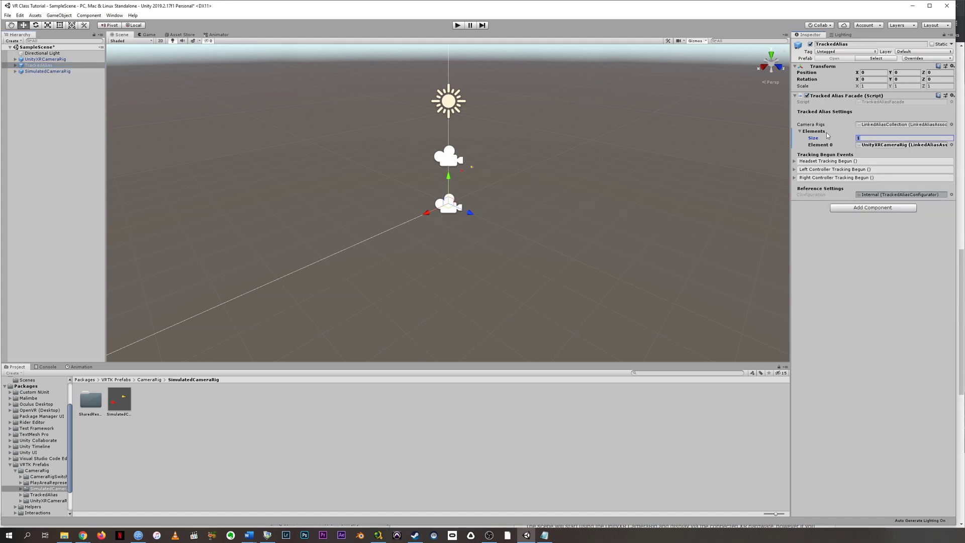
text(2)
key(Return)
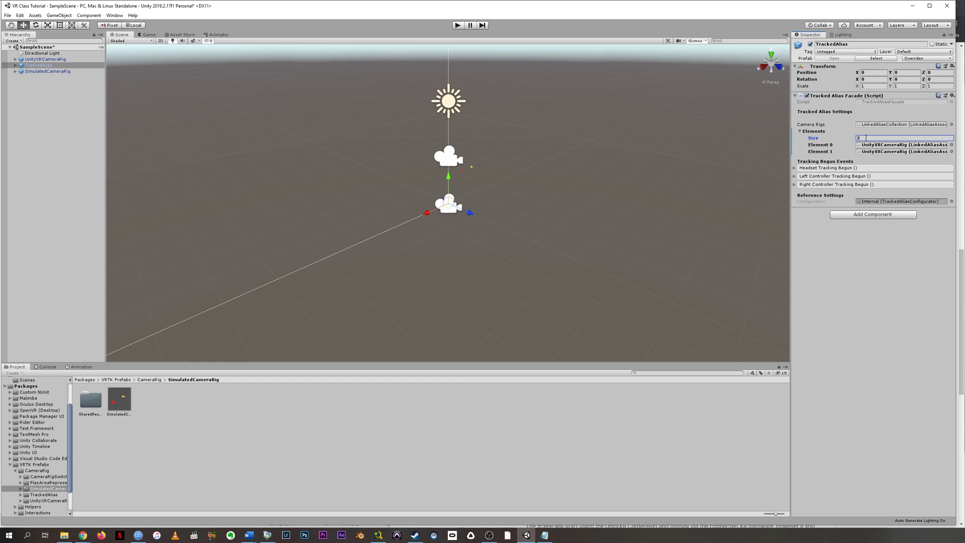
drag(47, 71, 879, 152)
click(961, 250)
scroll(960, 251, down, 1)
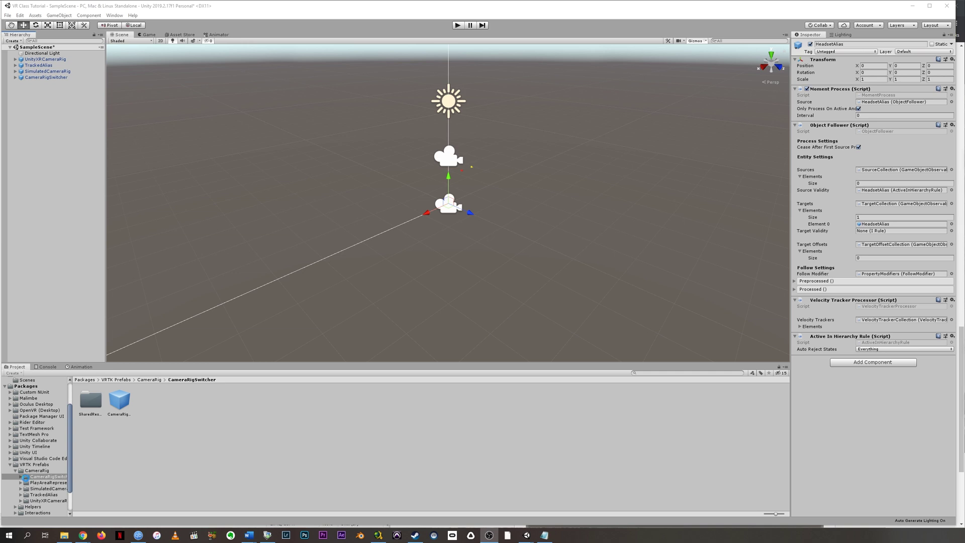
Select the CameraRigSwitcher prefab in the CameraRig folder to inspect its components
click(27, 479)
click(124, 406)
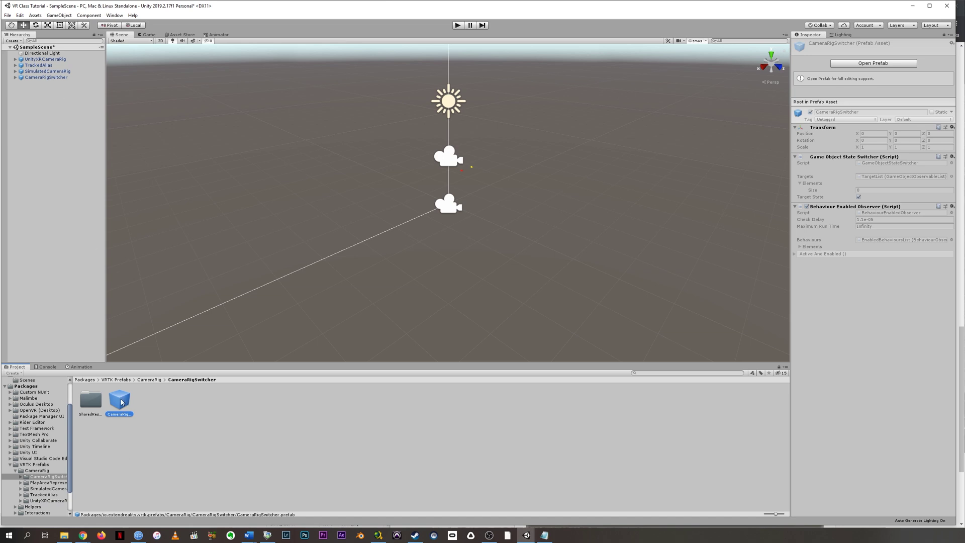
Add the CameraRigSwitcher prefab to the scene and set its Targets size to 2
drag(122, 402, 151, 429)
drag(3, 92, 30, 117)
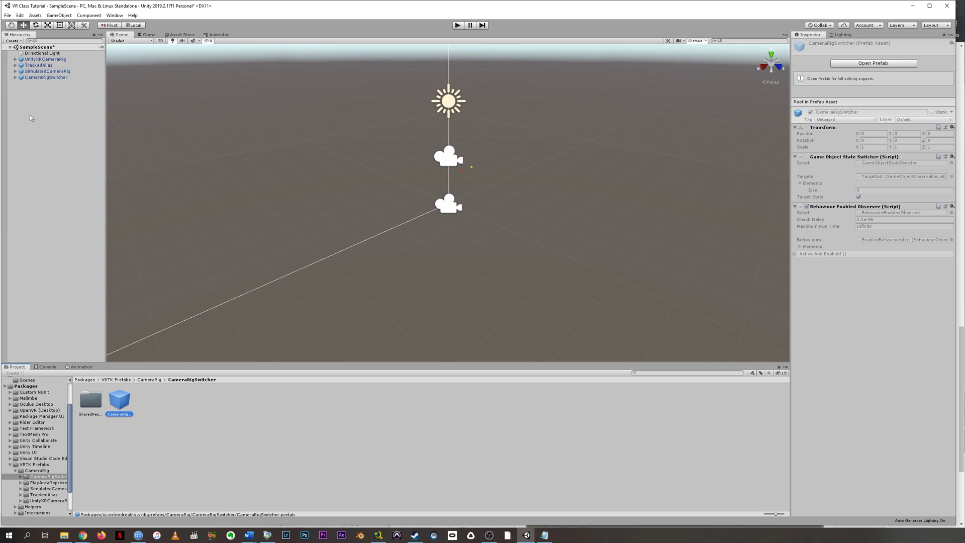
click(46, 77)
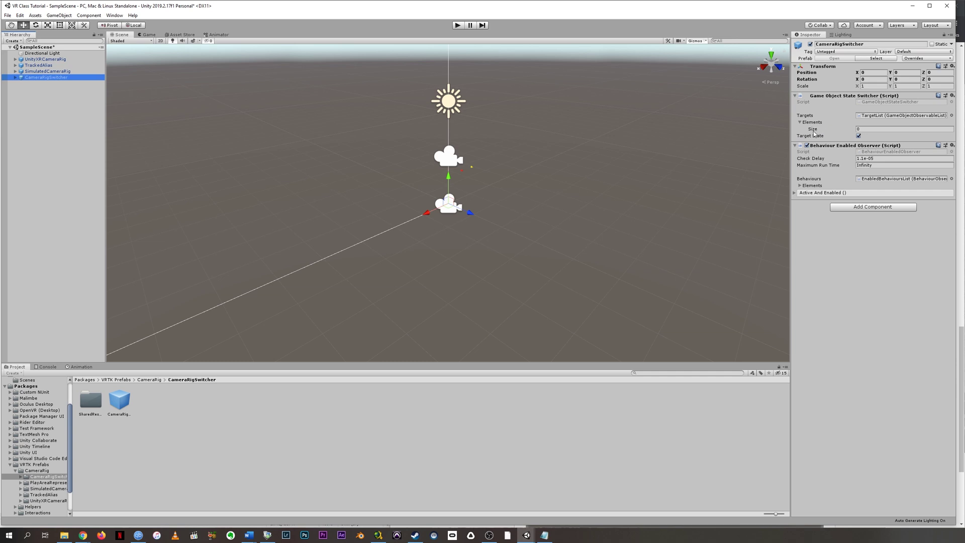
click(856, 129)
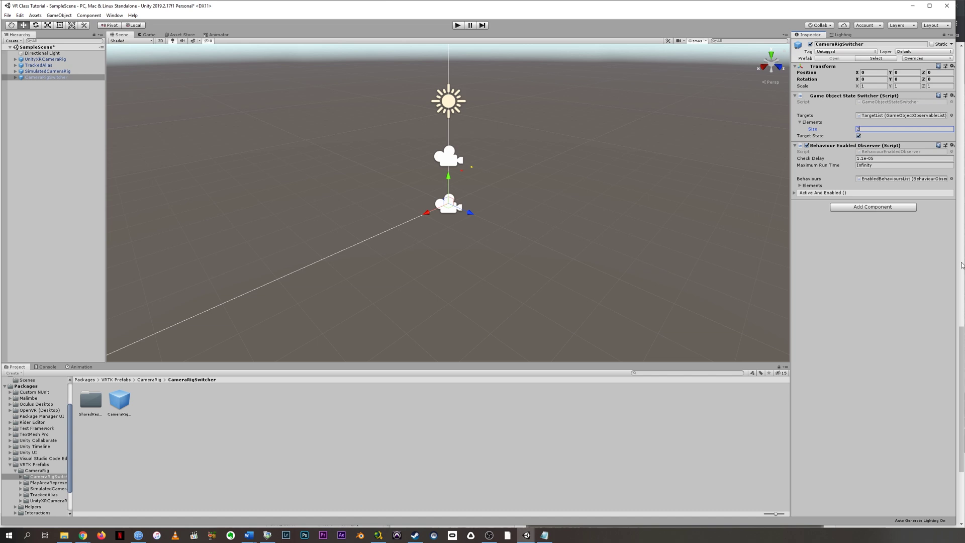
text(2)
key(Return)
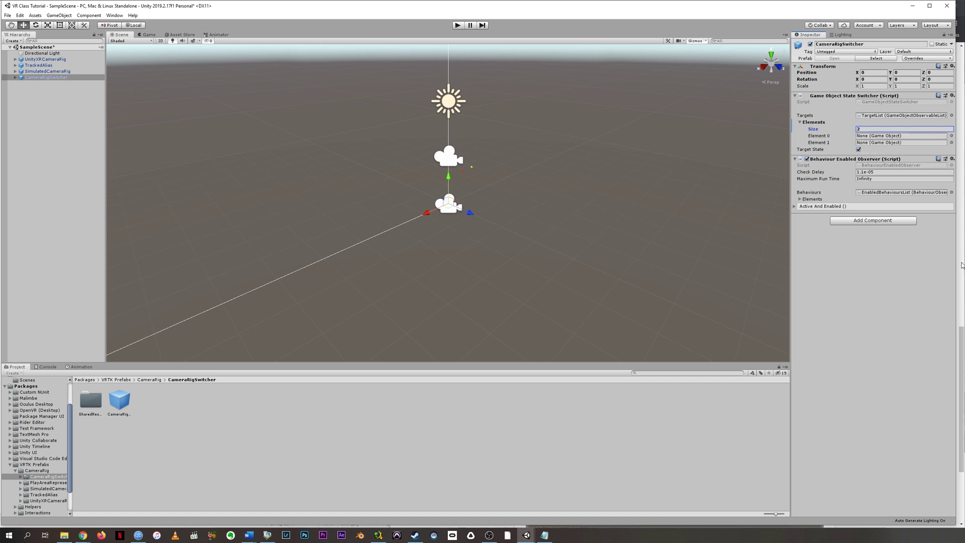
Assign UnityXRCameraRig to Targets Element 0 and SimulatedCameraRig to Element 1
click(24, 59)
shift+click(46, 71)
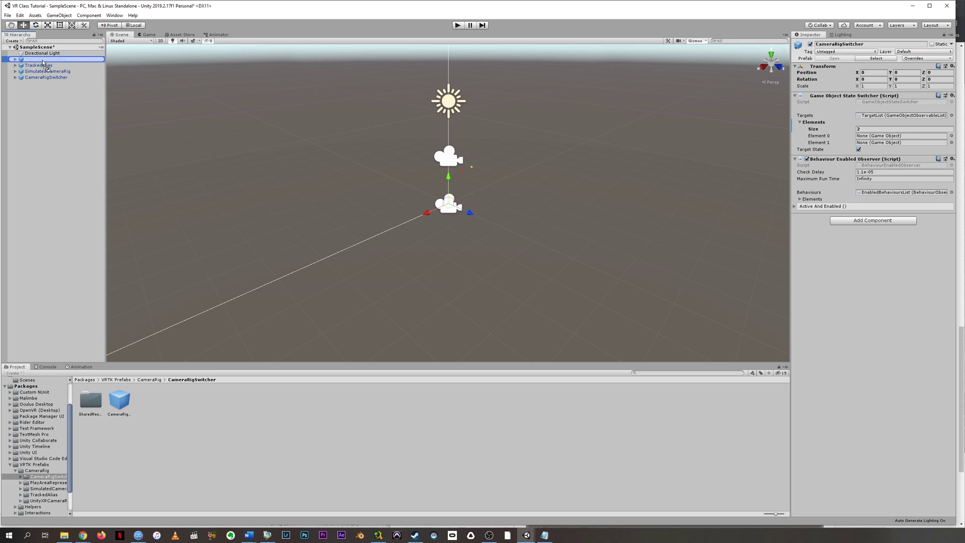
drag(46, 71, 866, 139)
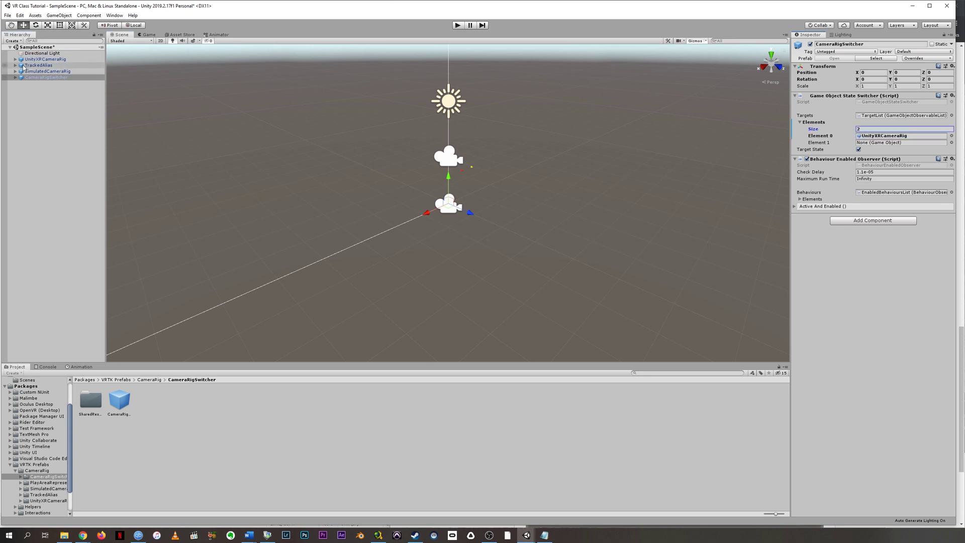
drag(24, 72, 880, 144)
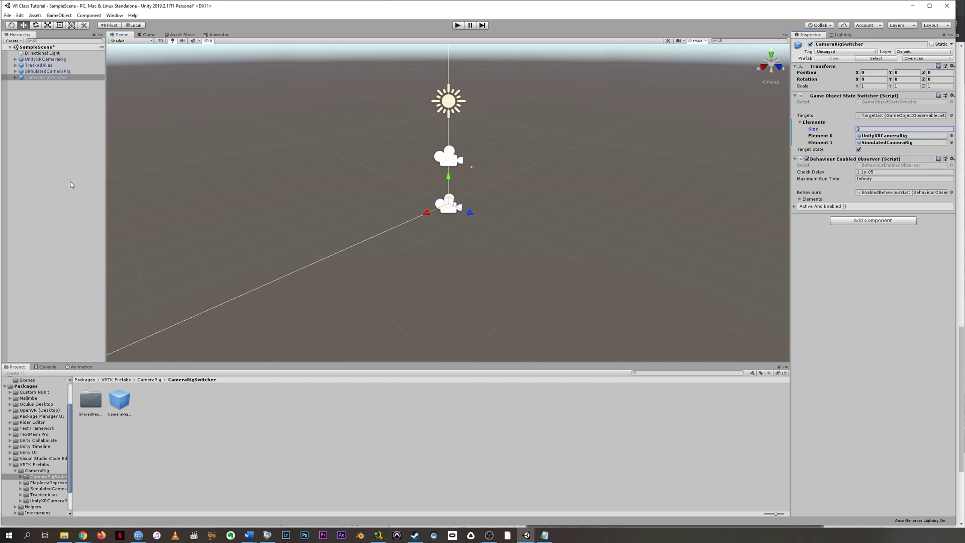
click(53, 119)
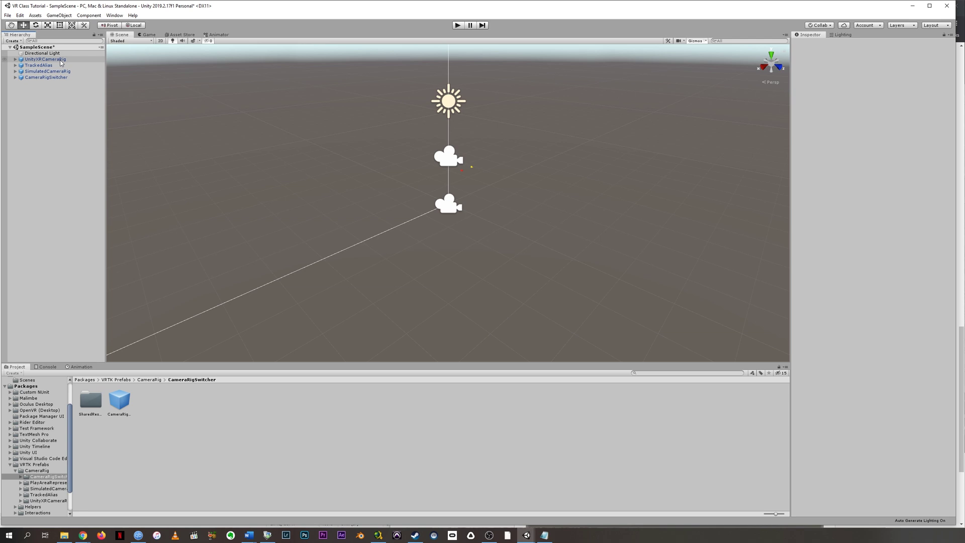
Create an empty GameObject in the Hierarchy and name it 'VRTK Camera Setup'
click(15, 59)
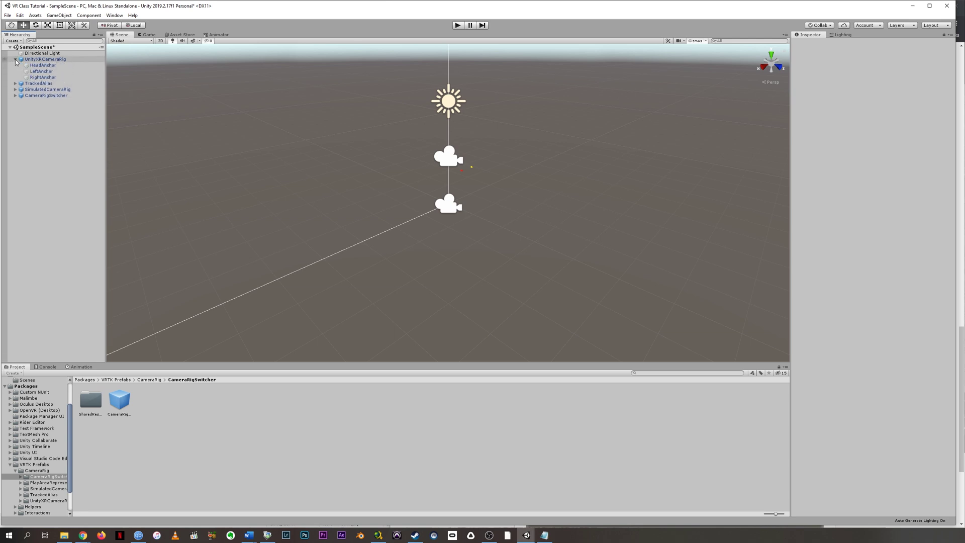
click(15, 59)
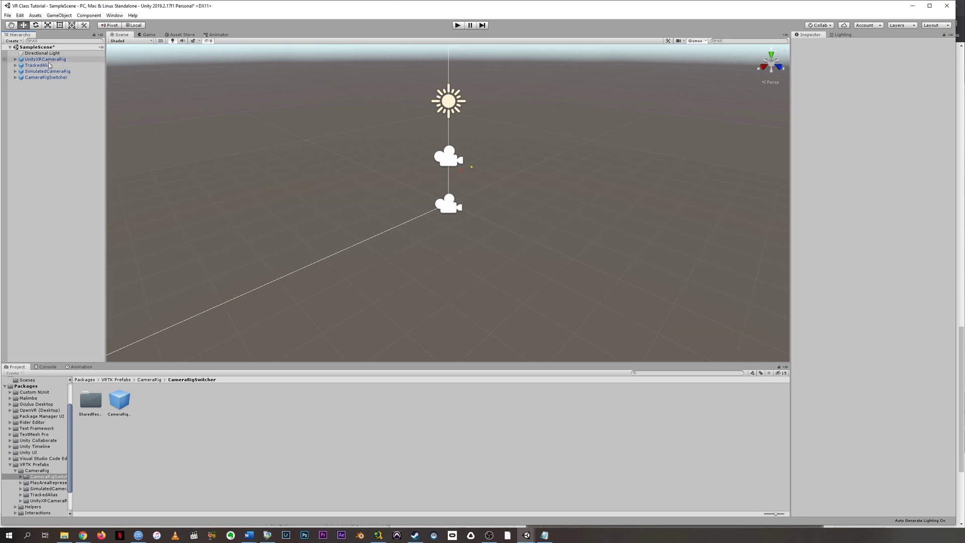
right_click(35, 96)
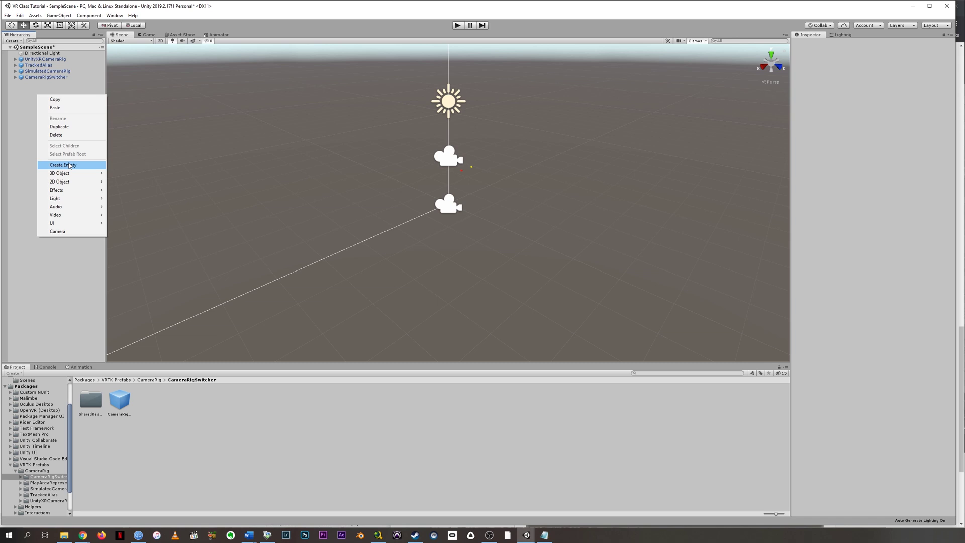
right_click(24, 97)
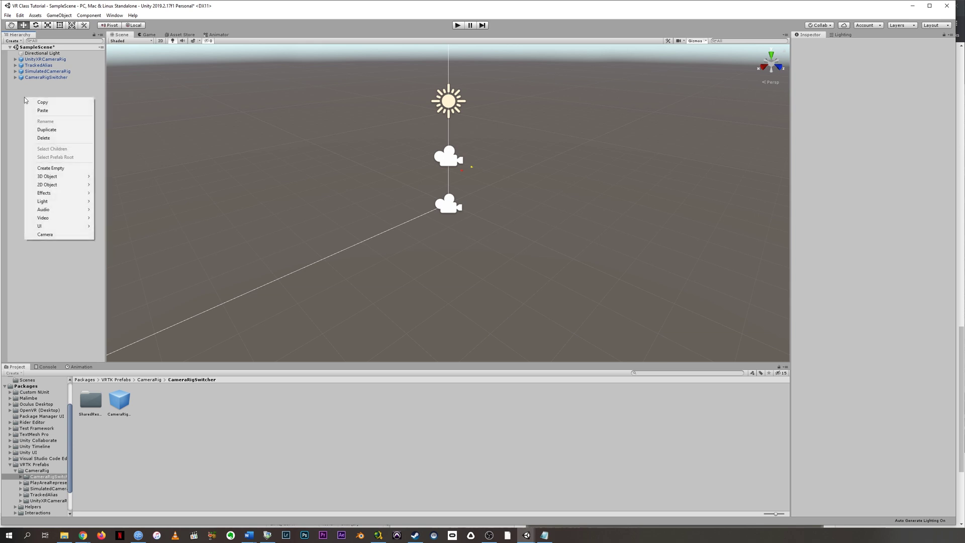
click(50, 169)
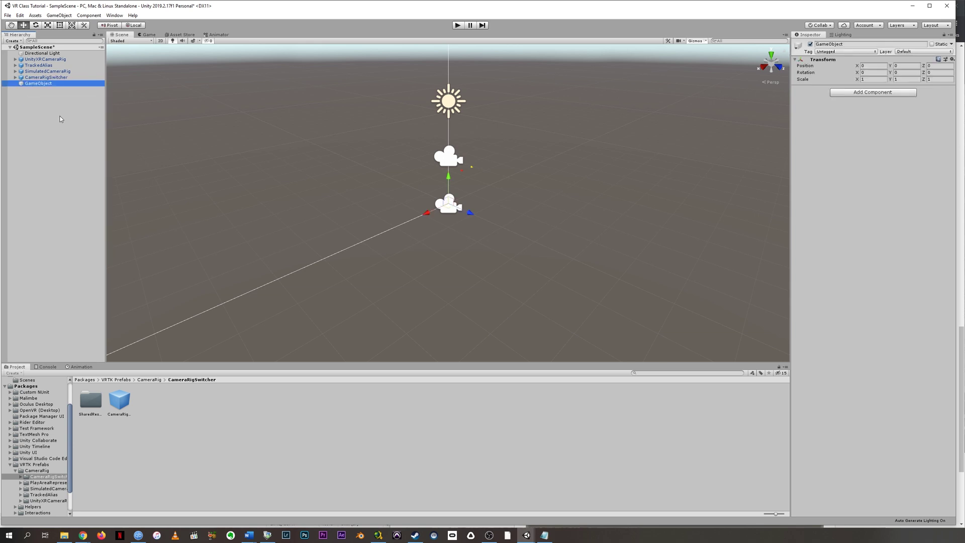
click(47, 83)
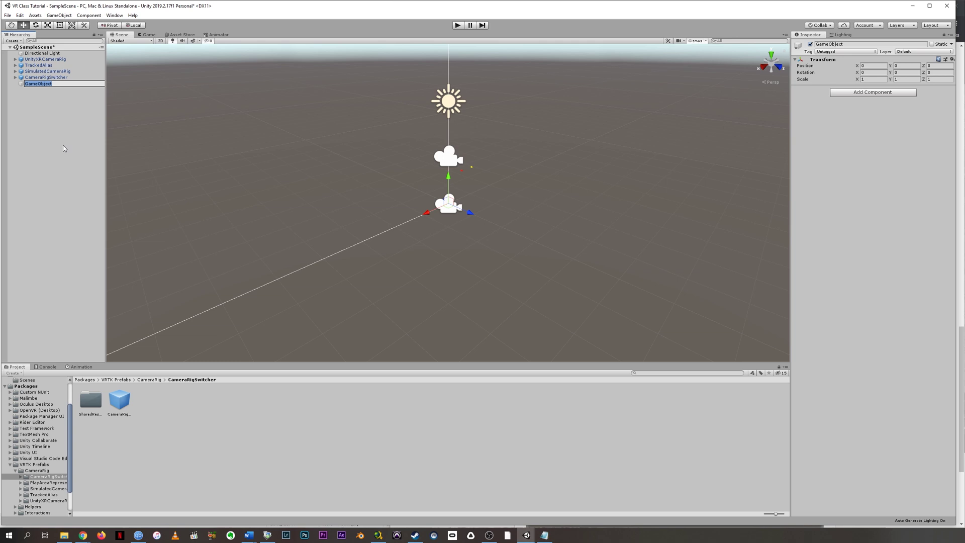
text(VRTK Camera Setup)
key(Return)
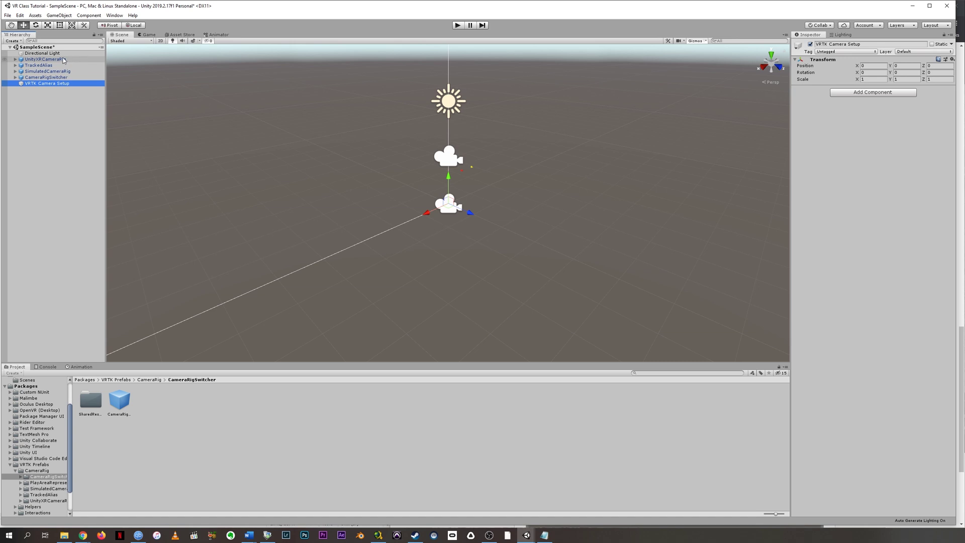
Drag UnityXRCameraRig, TrackedAlias, SimulatedCameraRig and CameraRigSwitcher onto VRTK Camera Setup
click(45, 59)
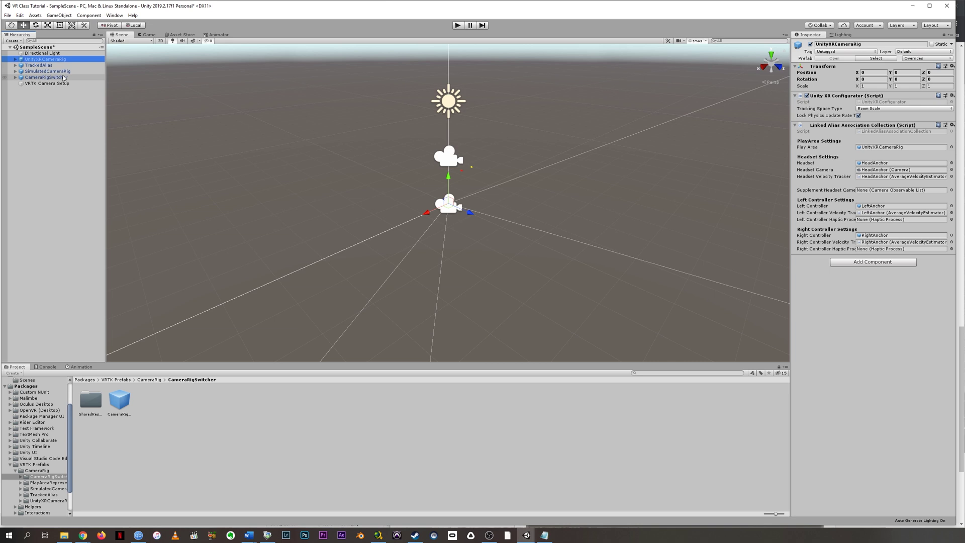
shift+click(44, 77)
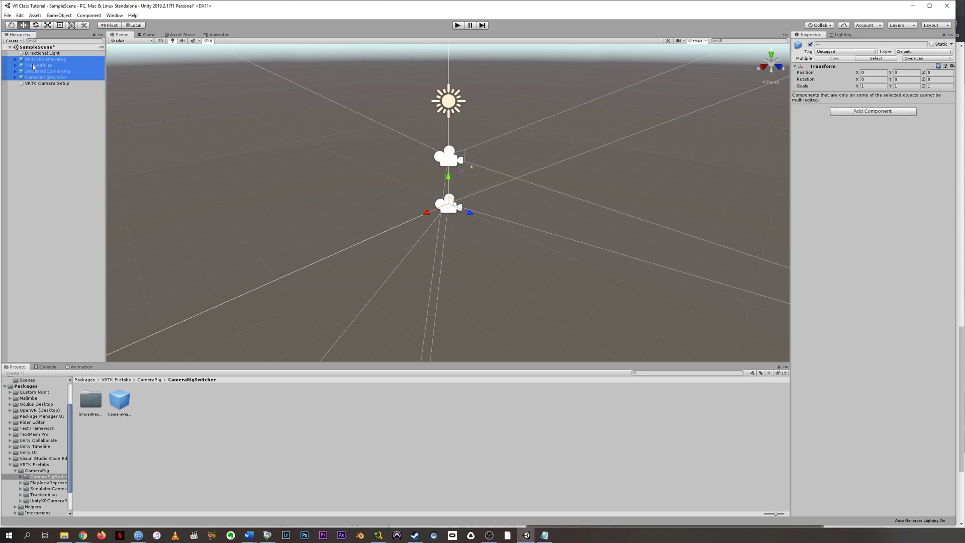
drag(38, 61, 57, 85)
drag(57, 85, 57, 85)
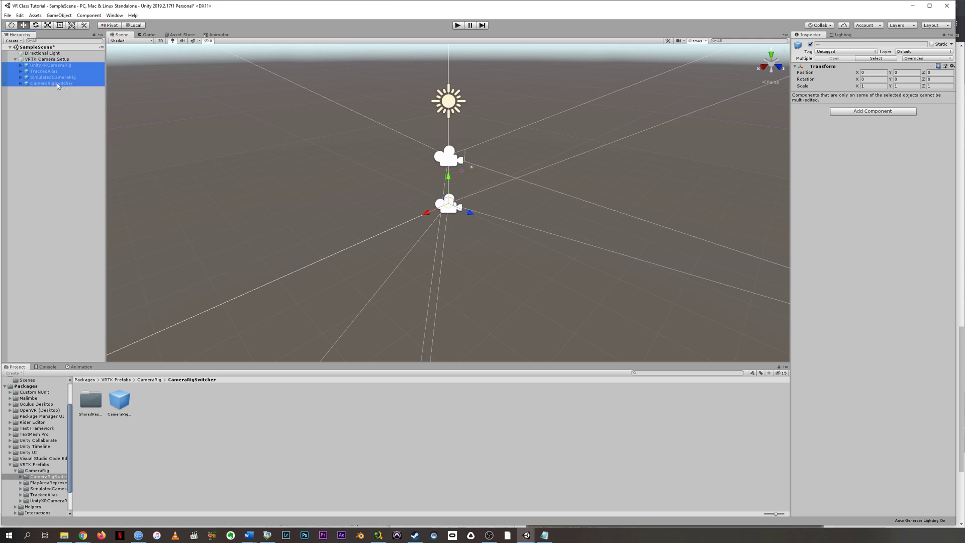
Expand VRTK Camera Setup to confirm its four children, then collapse it
click(18, 59)
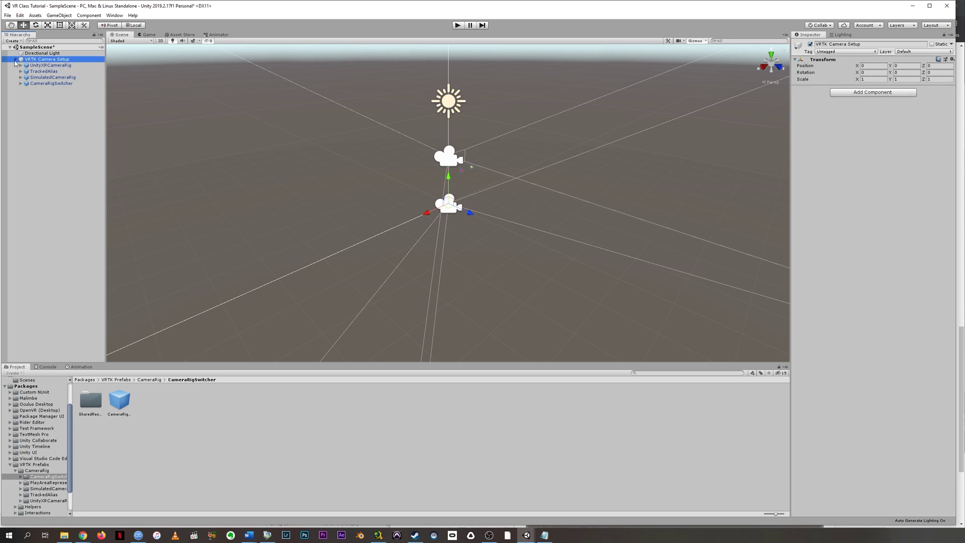
click(15, 59)
click(16, 59)
click(15, 59)
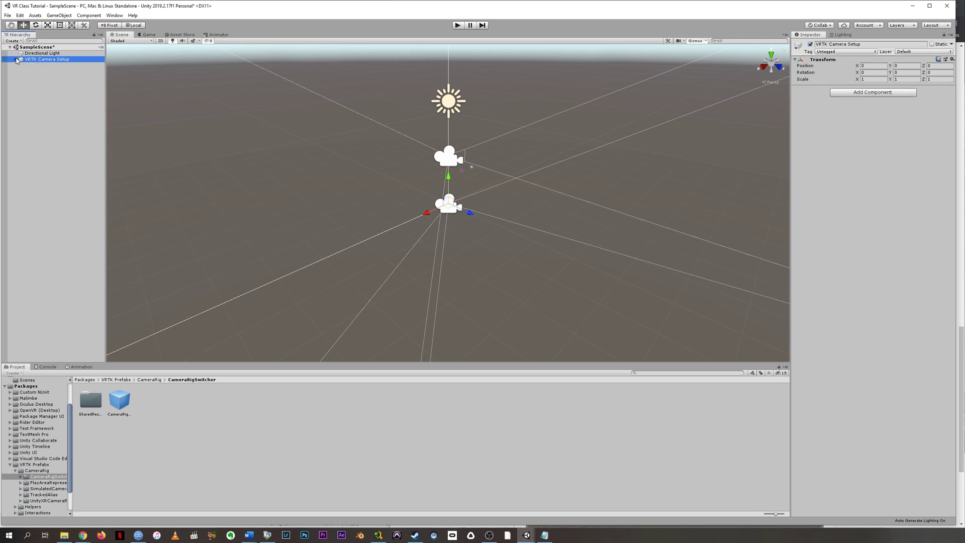
click(16, 59)
click(15, 60)
click(16, 59)
click(15, 59)
click(15, 60)
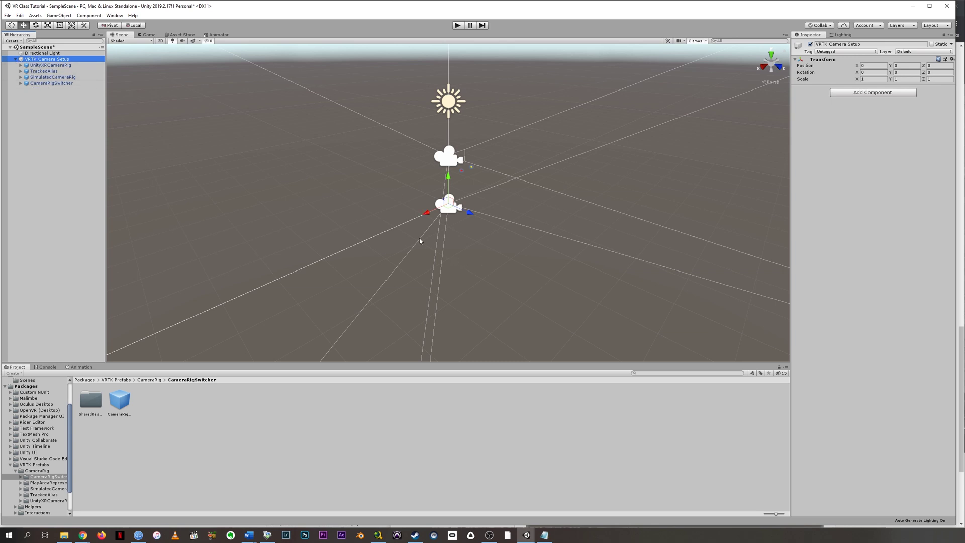
click(15, 60)
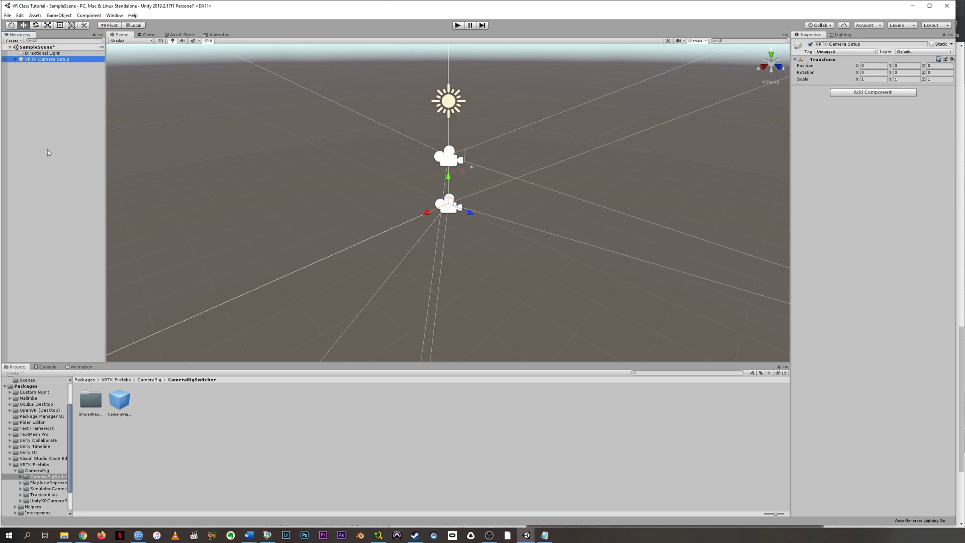
click(50, 94)
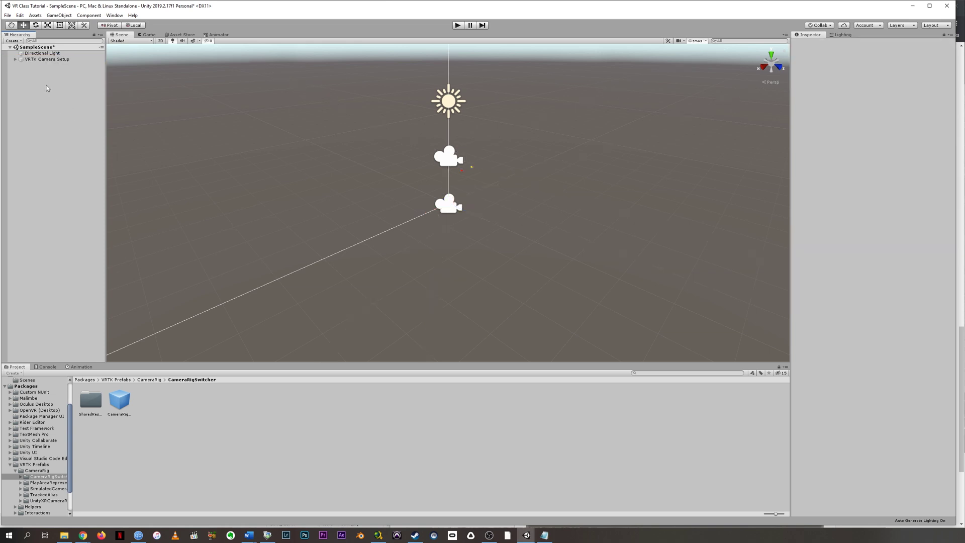
Add a 3D Cube and scale it to 10 on X and Z
right_click(47, 86)
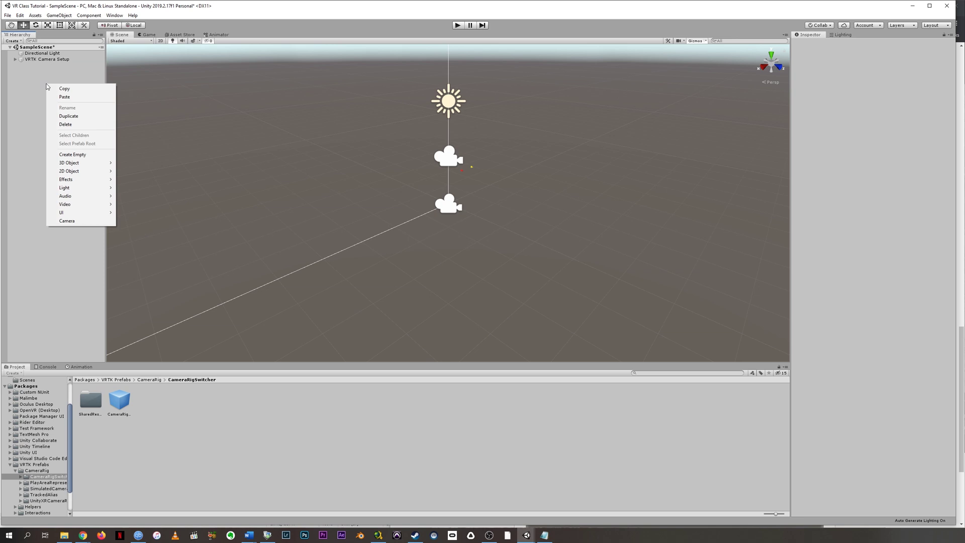
mouse_move(87, 164)
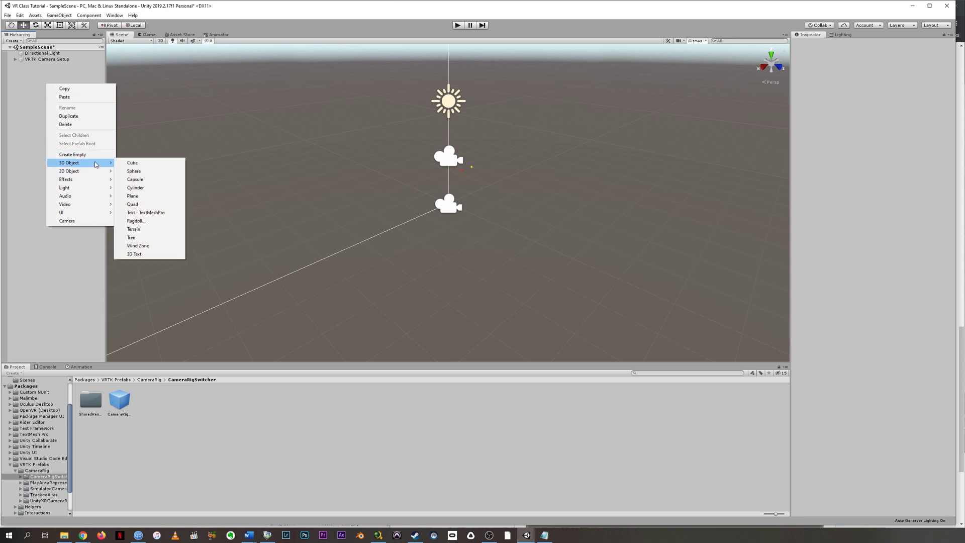
click(133, 163)
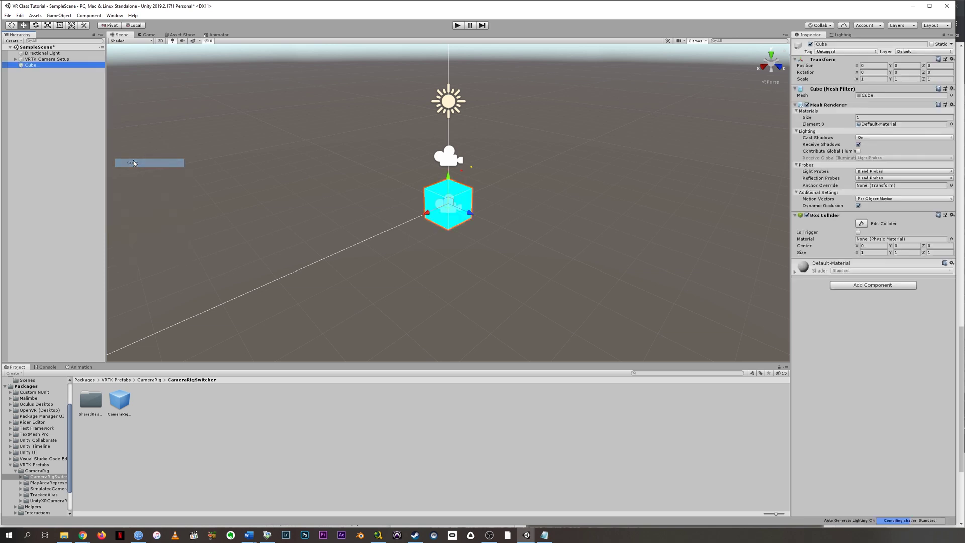
click(450, 181)
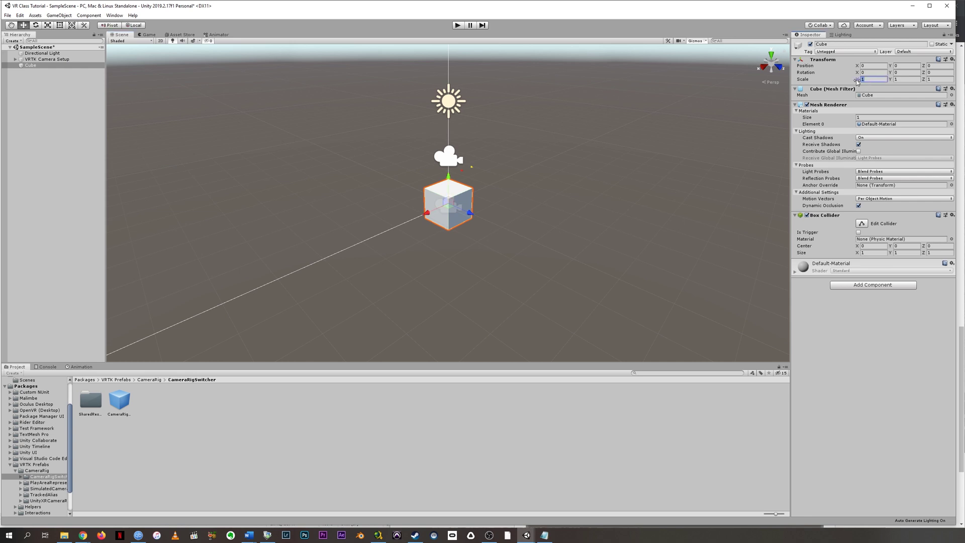
text(10)
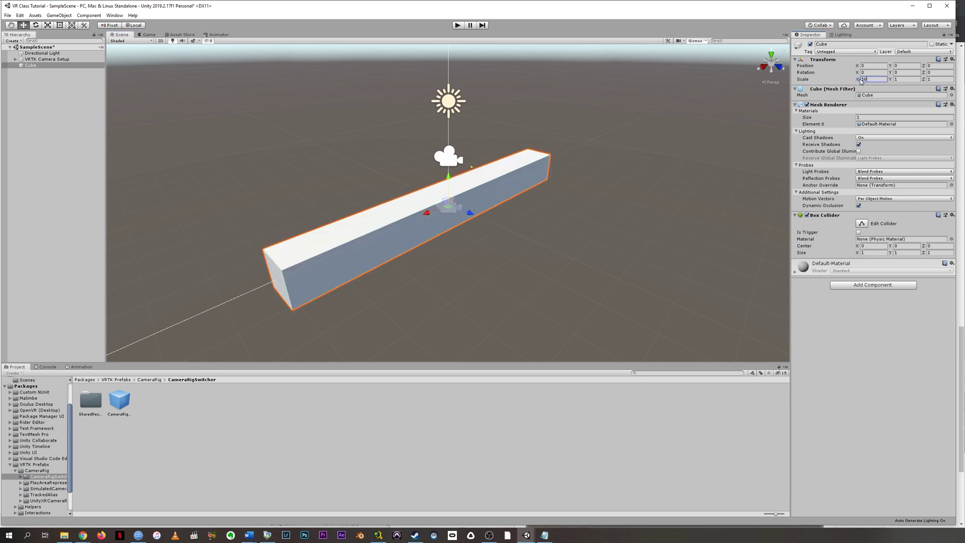
key(Tab)
key(Tab)
text(10)
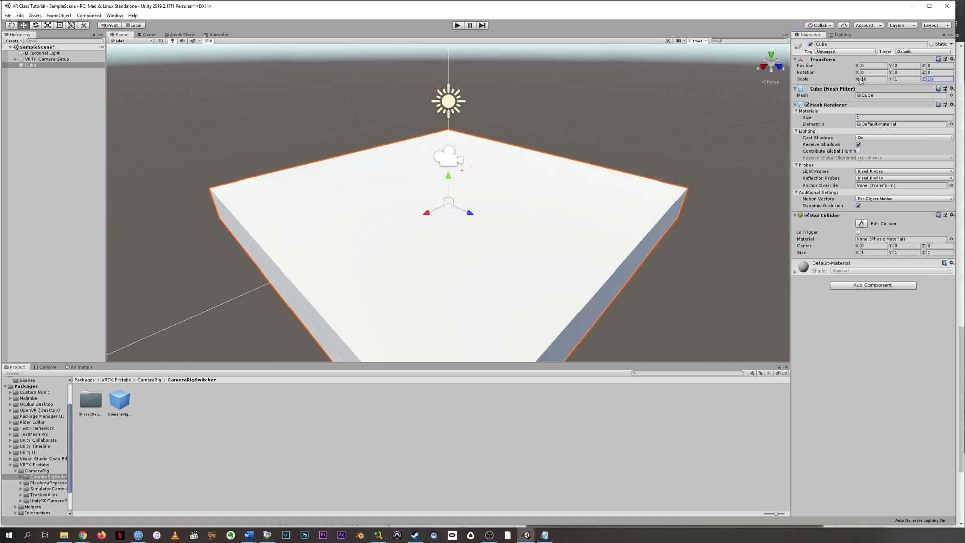
Set the cube's Position Y to -0.5 and orbit the view across the floor slab
drag(449, 176, 454, 191)
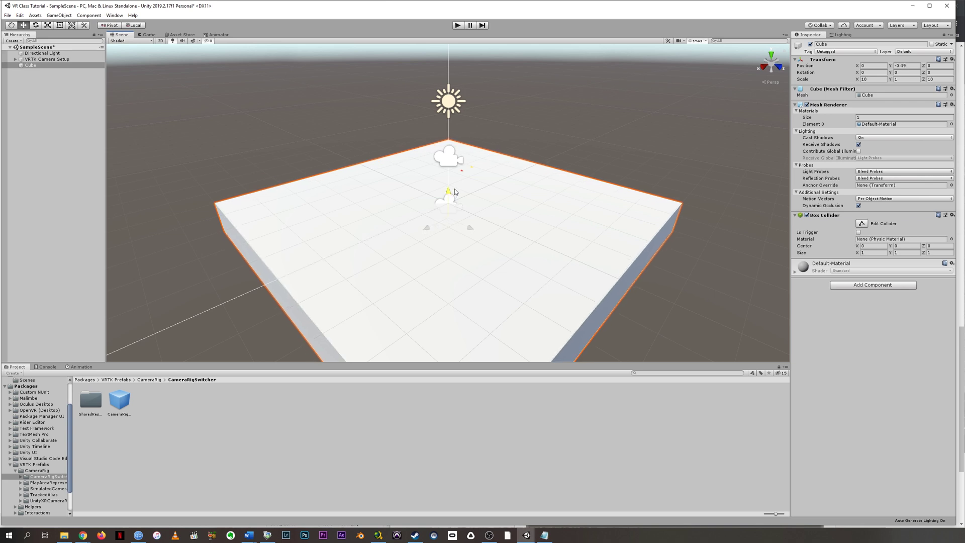
click(906, 66)
text(-)
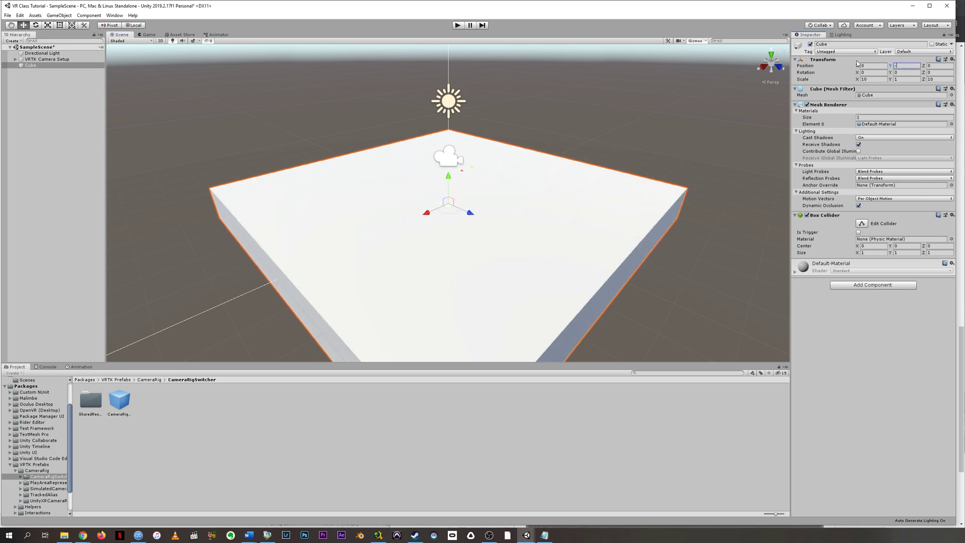
text(.5)
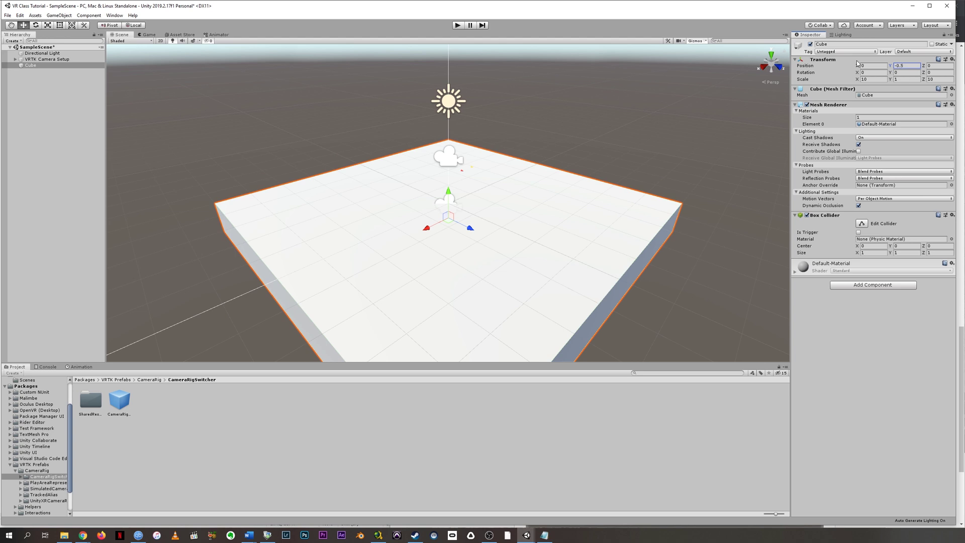
alt+drag(402, 278, 452, 153)
scroll(456, 157, up, 5)
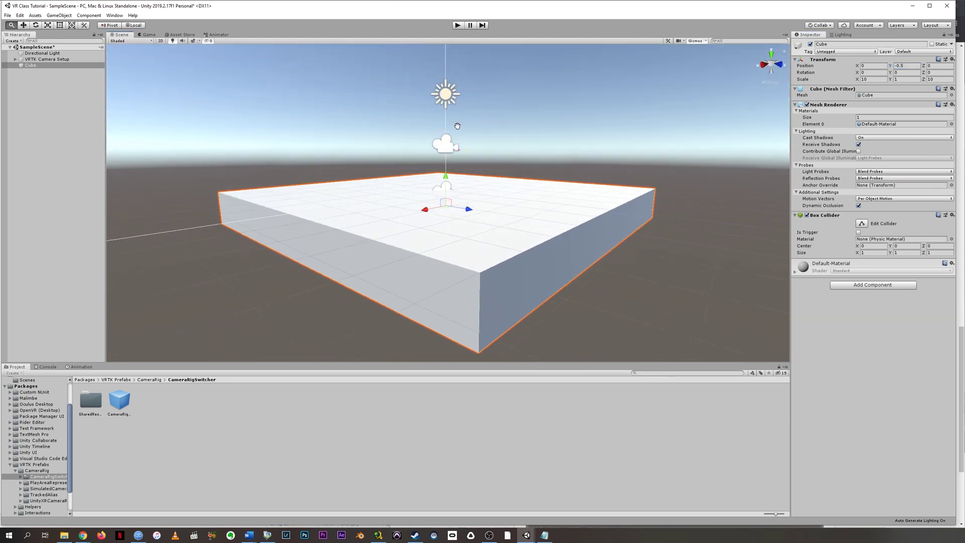
scroll(463, 190, up, 3)
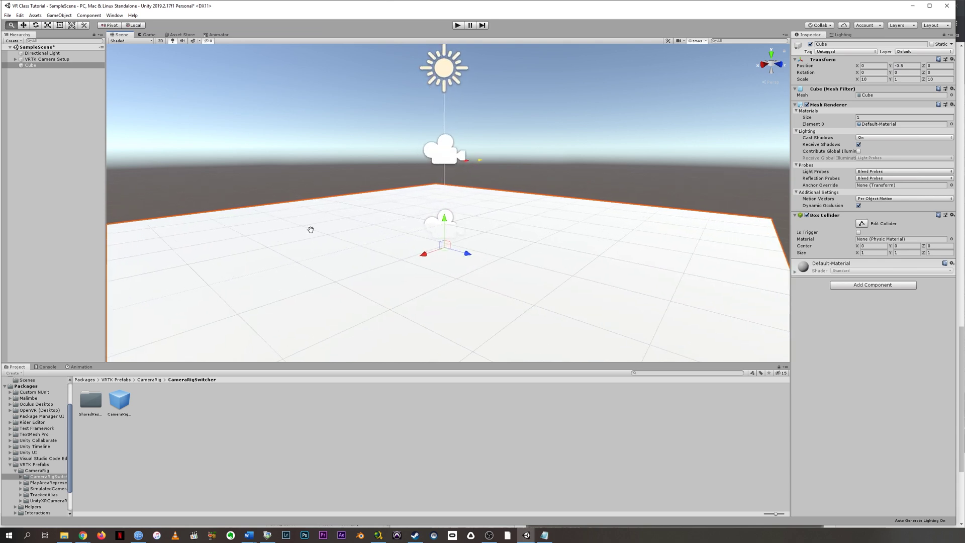
alt+drag(308, 228, 420, 194)
Select SimulatedCameraRig under VRTK Camera Setup and untick its active checkbox
click(497, 213)
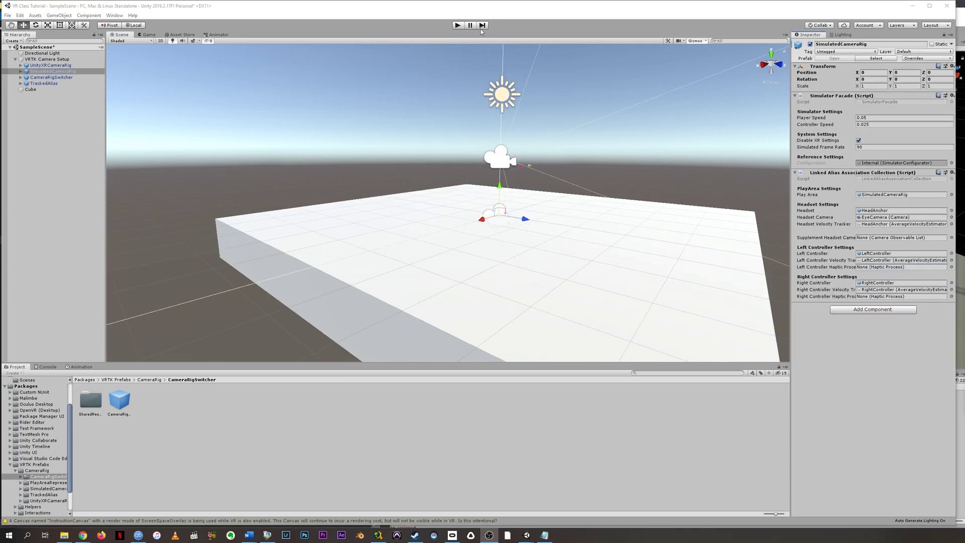
key(Up)
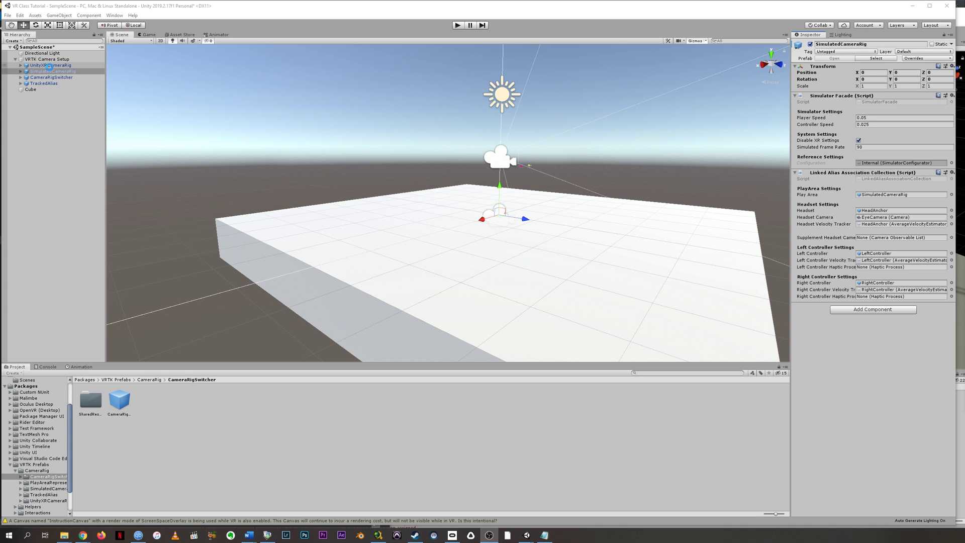
click(15, 60)
click(16, 60)
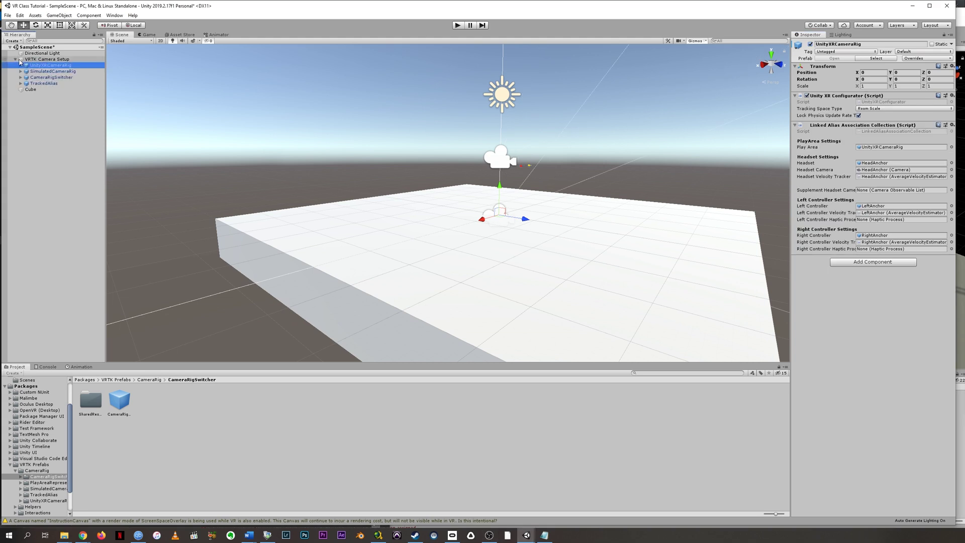
click(50, 71)
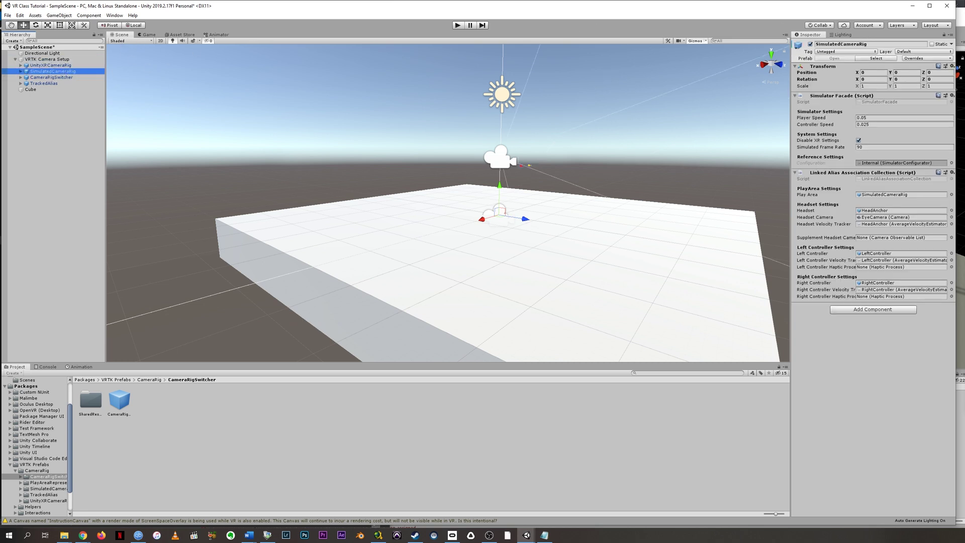
click(811, 44)
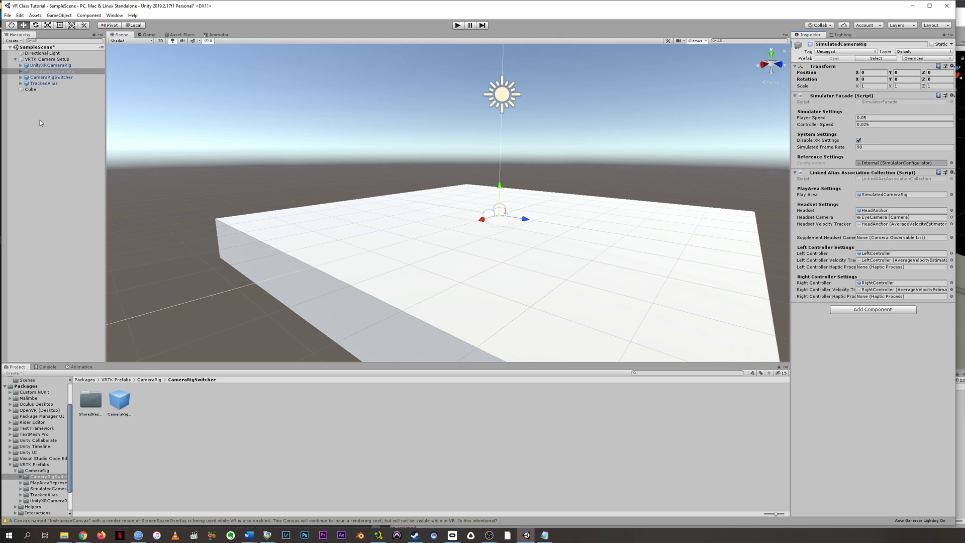
Compare SimulatedCameraRig's settings with UnityXRCameraRig and CameraRigSwitcher's target rigs
click(74, 65)
click(74, 71)
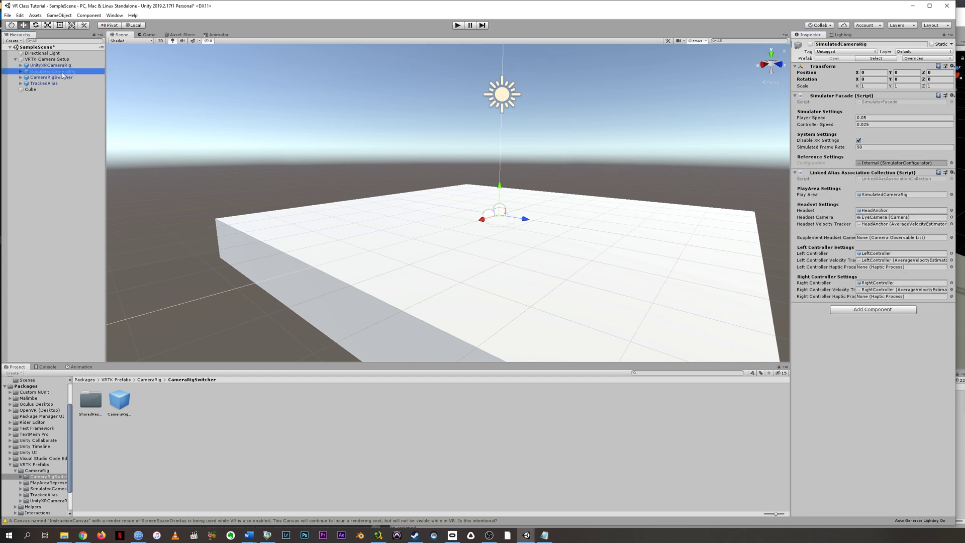
click(61, 66)
click(60, 71)
click(68, 65)
click(66, 71)
click(68, 65)
click(70, 72)
key(Up)
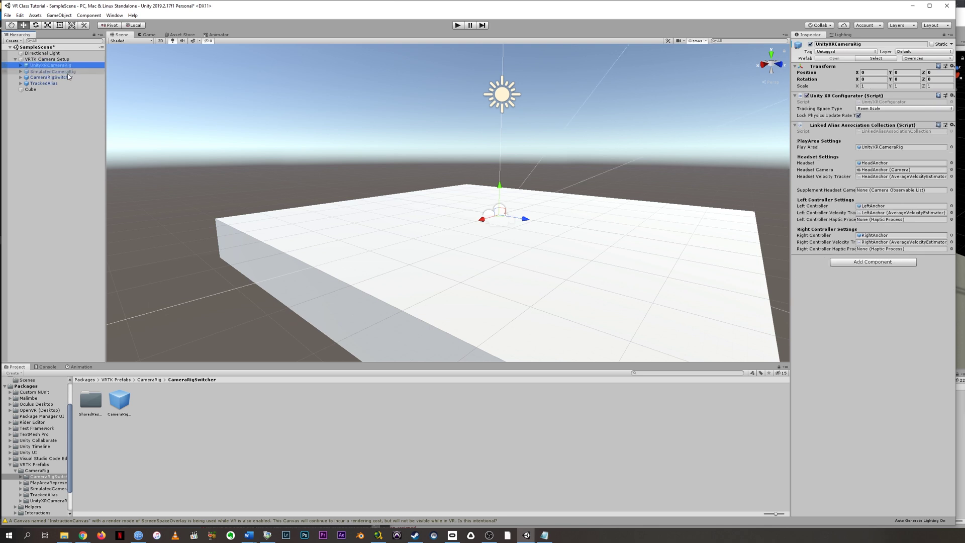
key(Down)
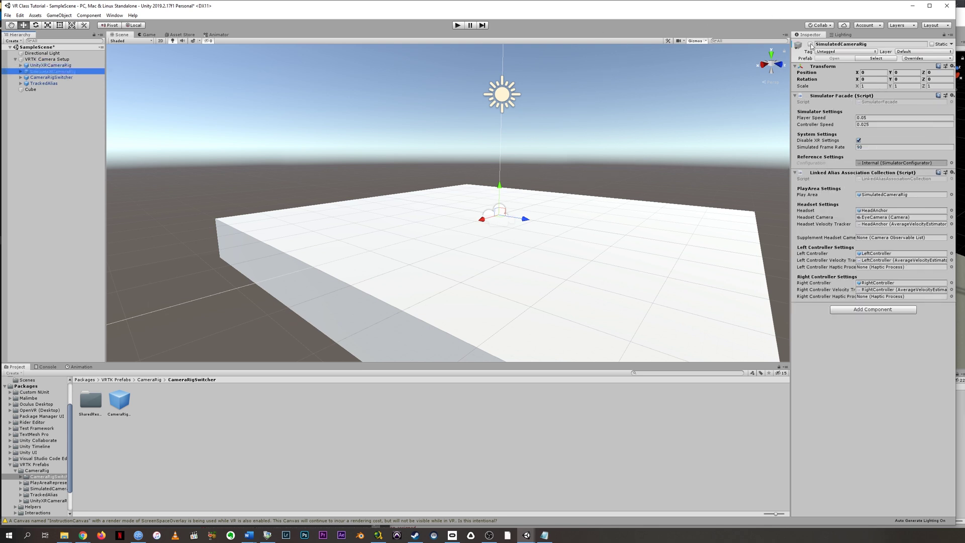
click(53, 66)
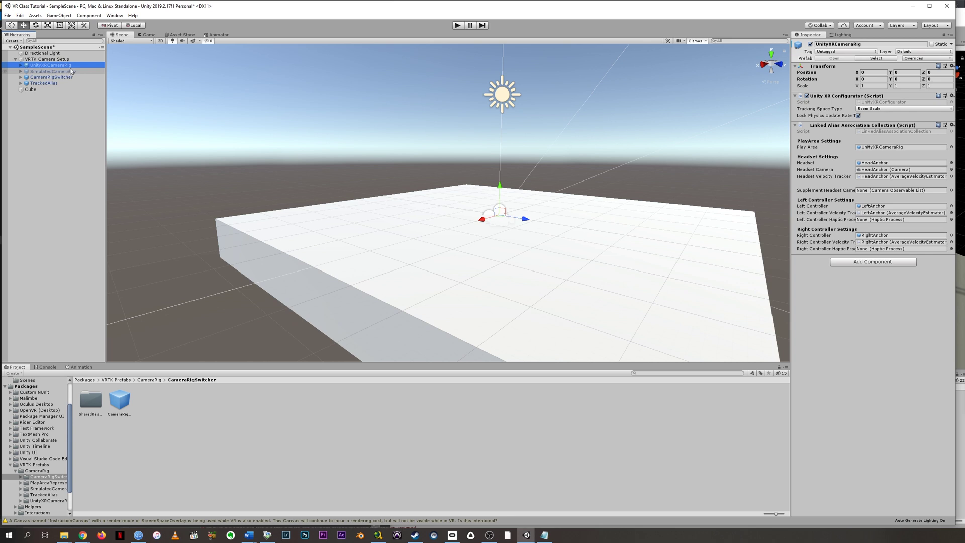
click(69, 79)
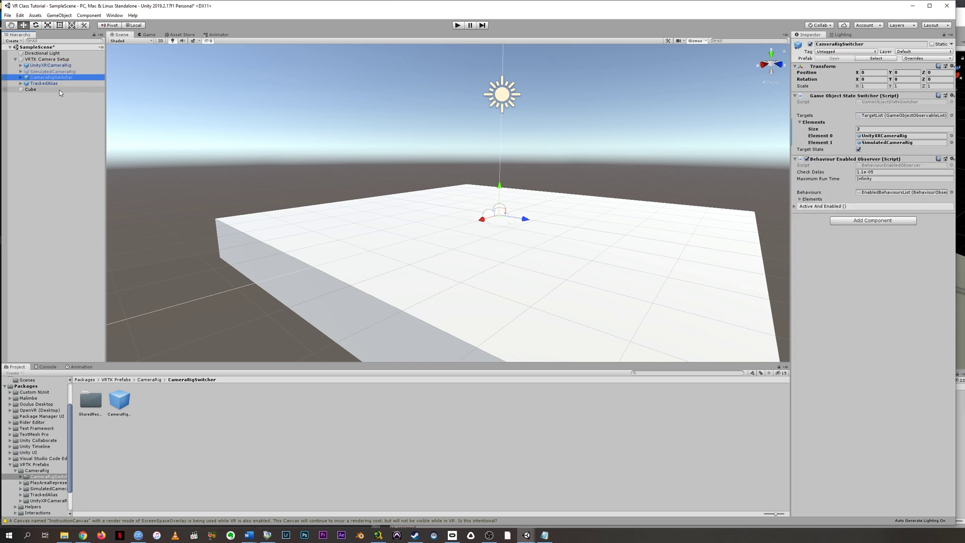
click(81, 65)
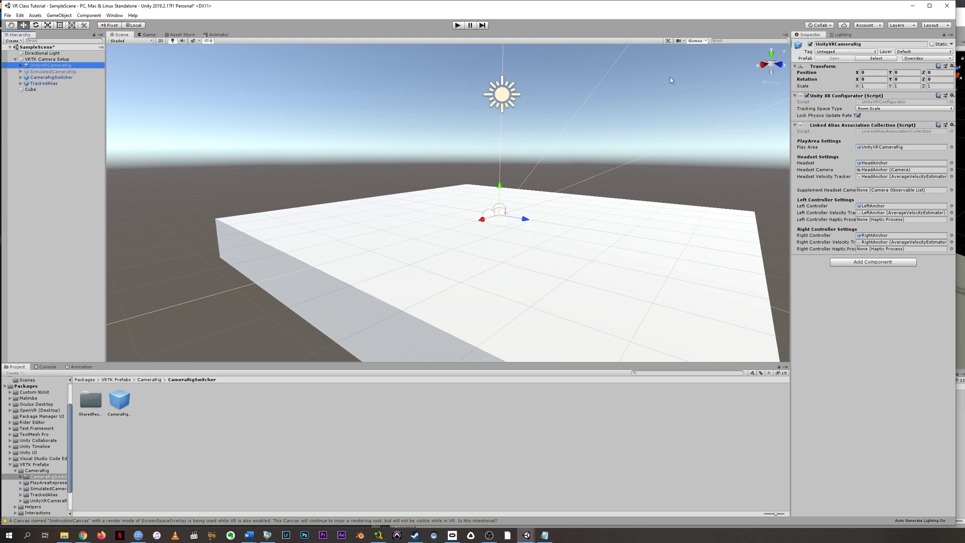
Enter Play mode and switch the Game view to the Simulated CameraRig
click(457, 26)
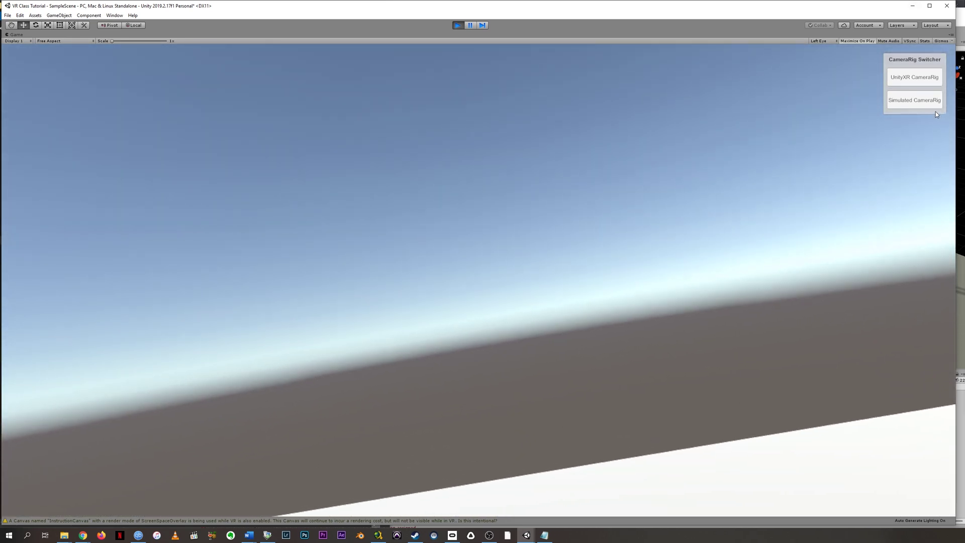
click(914, 101)
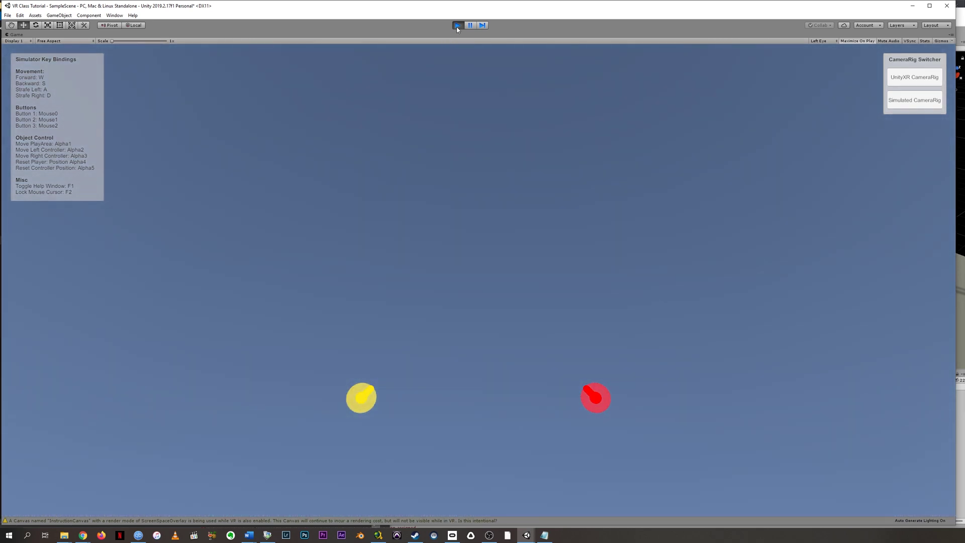
Exit play mode and show the Assets folder contents in the Project panel
click(457, 25)
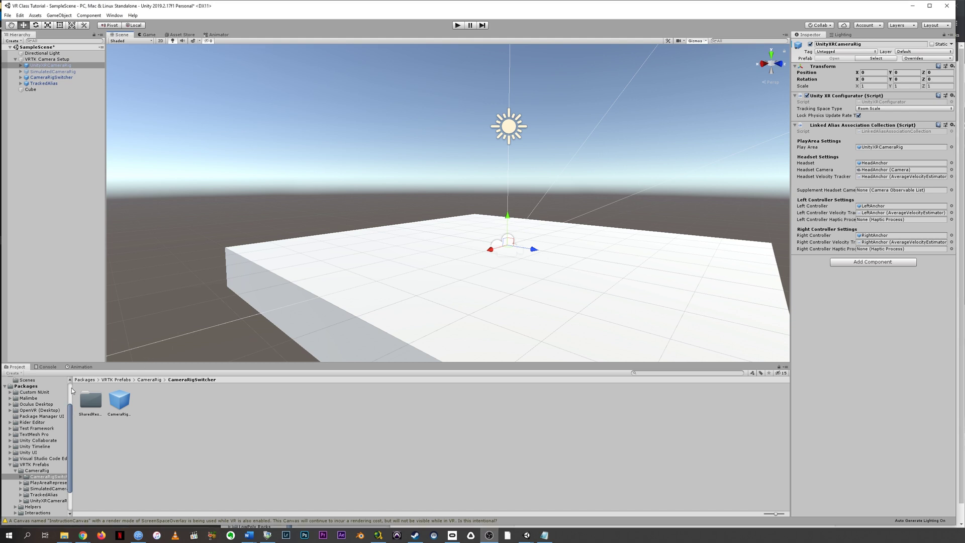
drag(73, 415, 73, 375)
click(23, 410)
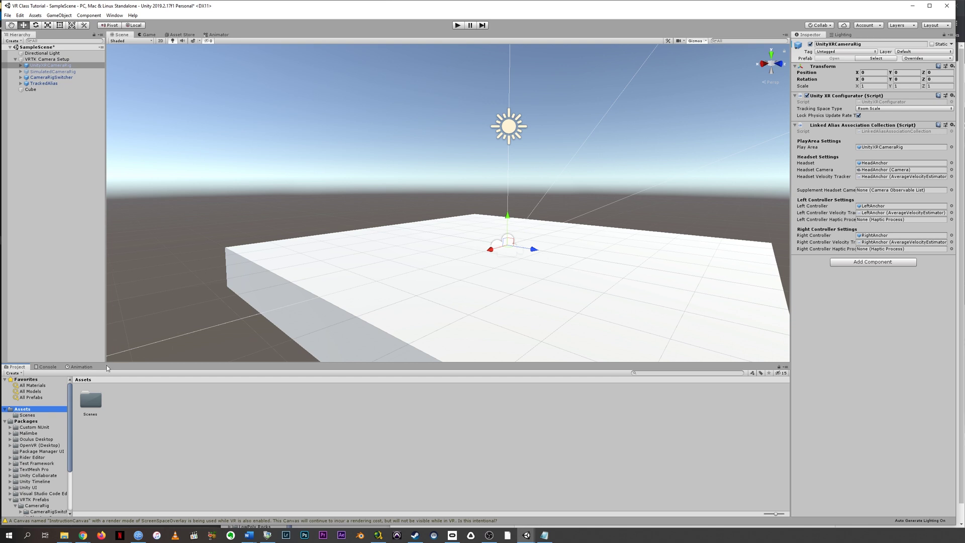
Add a new sphere and move it right and up to X -2.55, Y 1.96
right_click(41, 137)
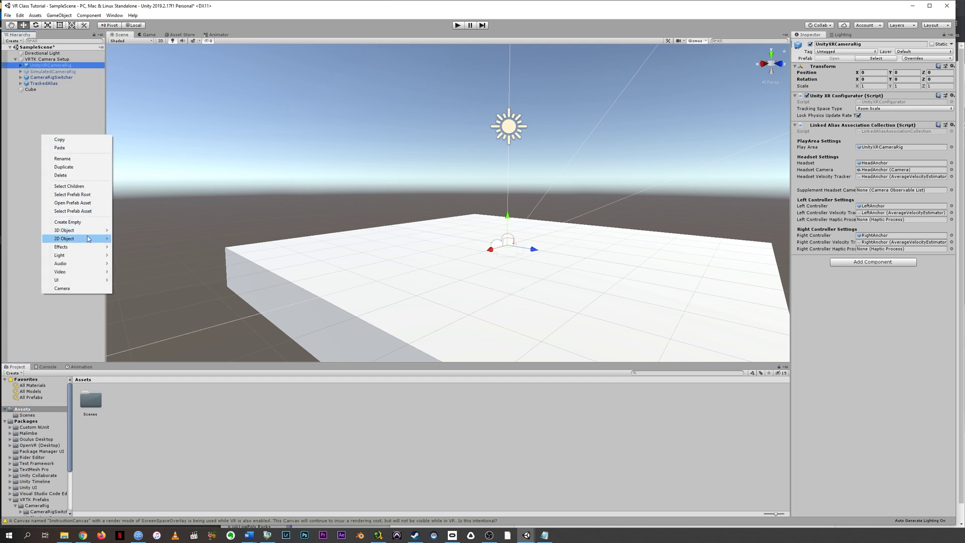
mouse_move(89, 230)
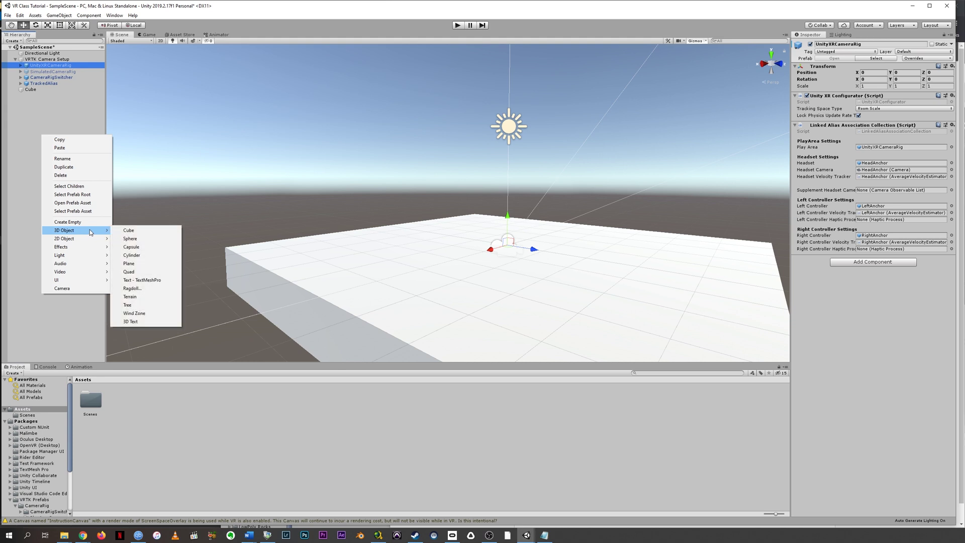
click(132, 238)
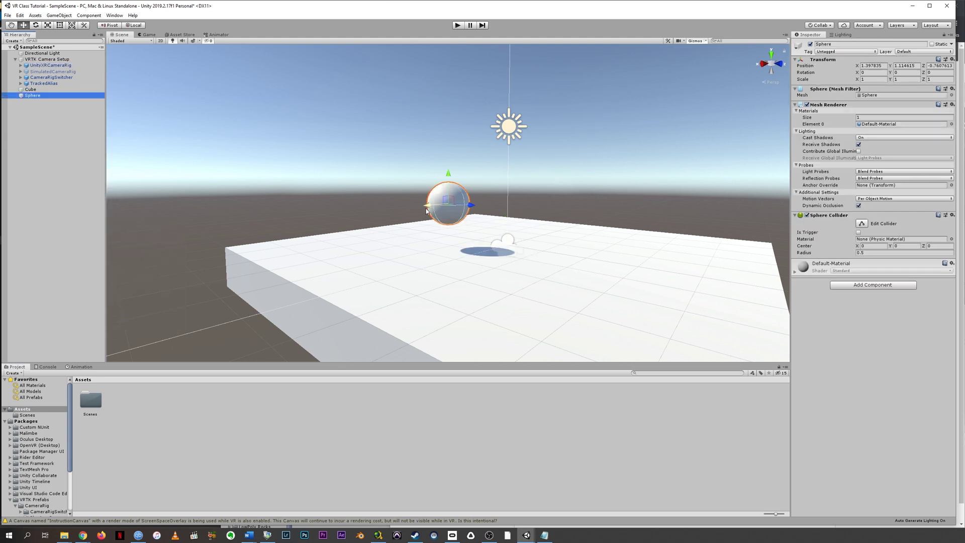
drag(435, 207, 512, 197)
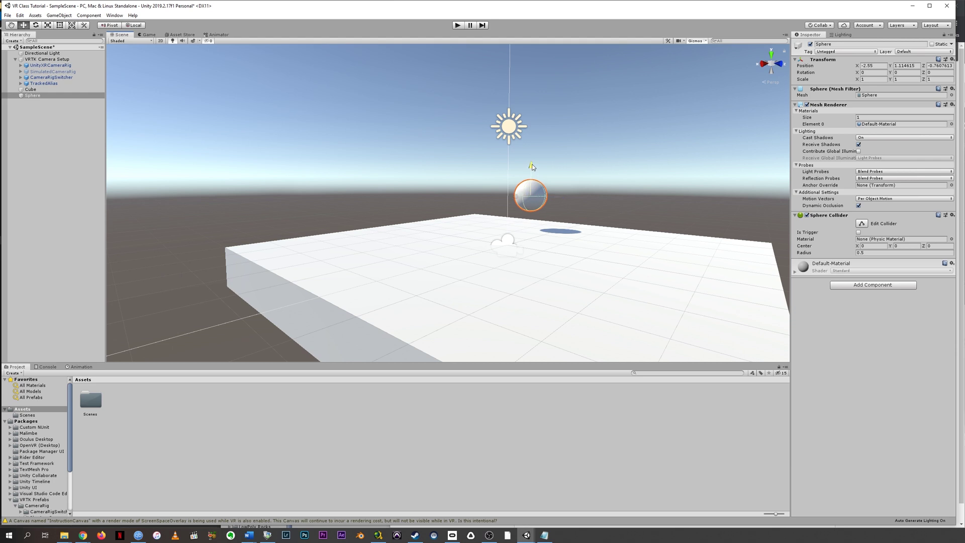
drag(532, 164, 536, 140)
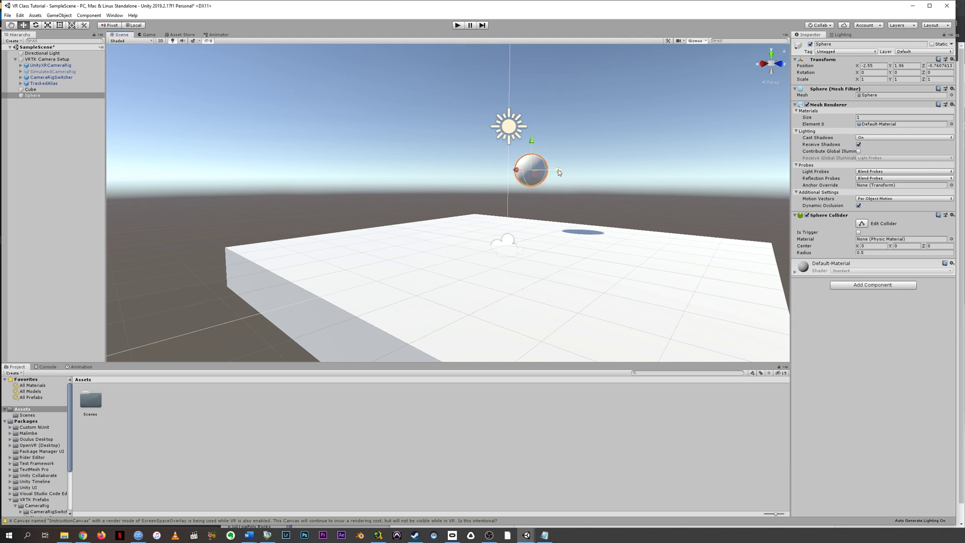
Add a second cube and move it to X -1.3, Y 1.953, Z 1.898 above the floor
right_click(44, 171)
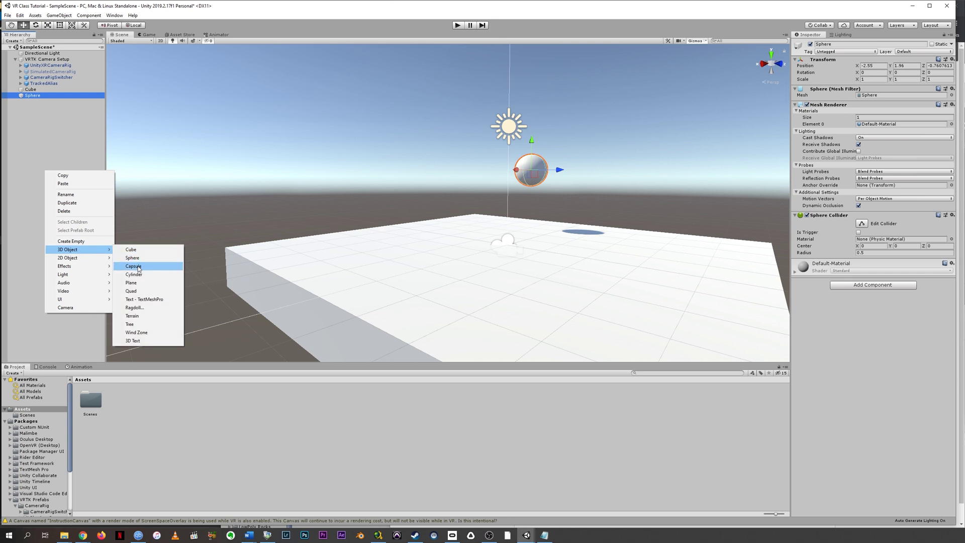
click(131, 250)
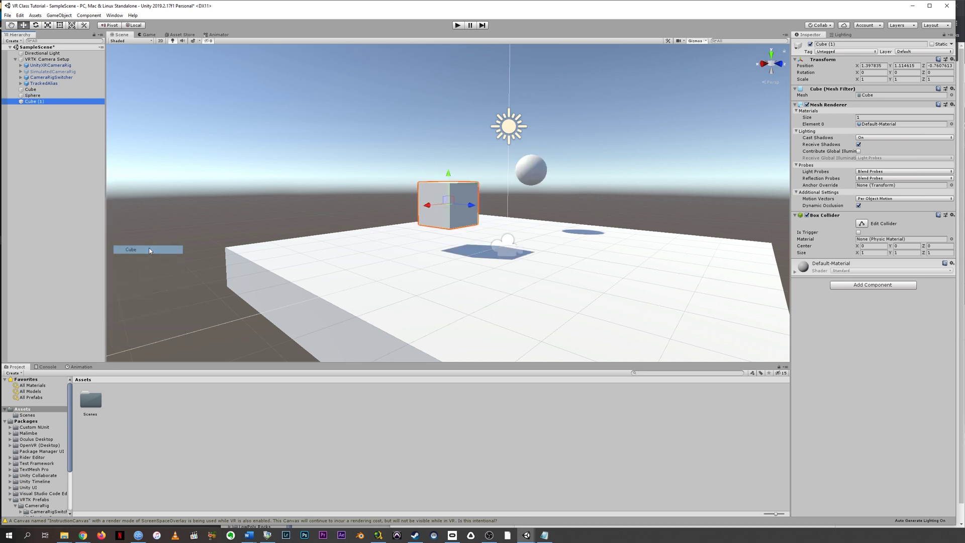
drag(433, 205, 608, 213)
drag(608, 177, 618, 144)
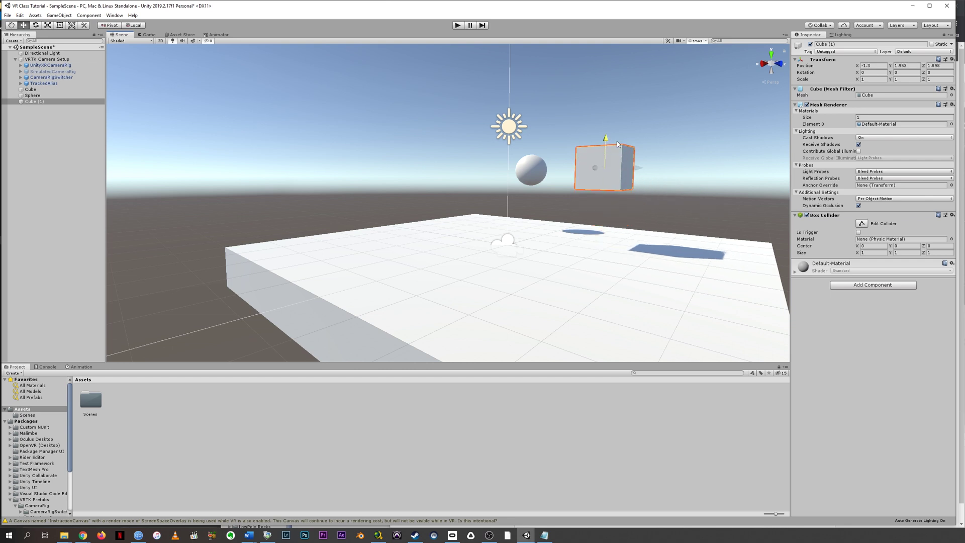
Add a Rigidbody component to Cube (1)
click(885, 285)
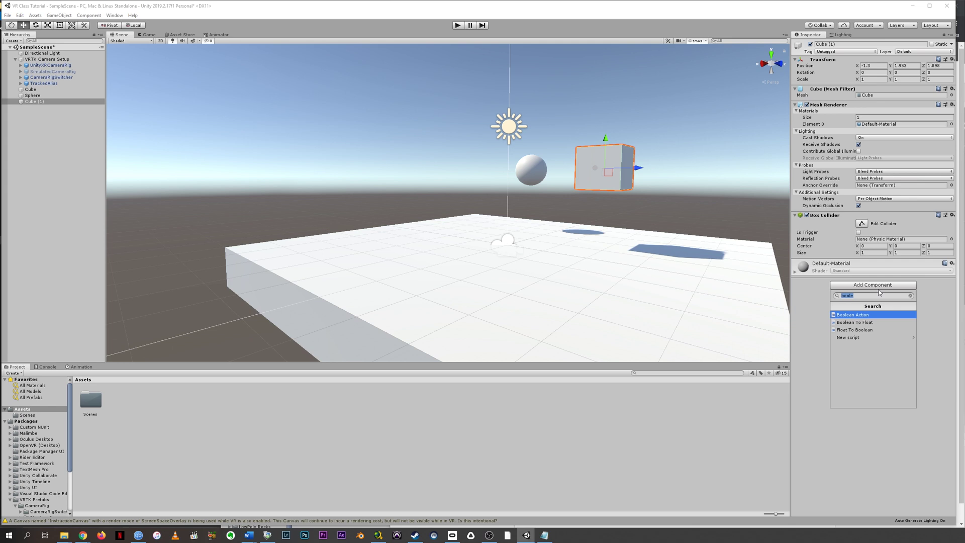
text(rigid)
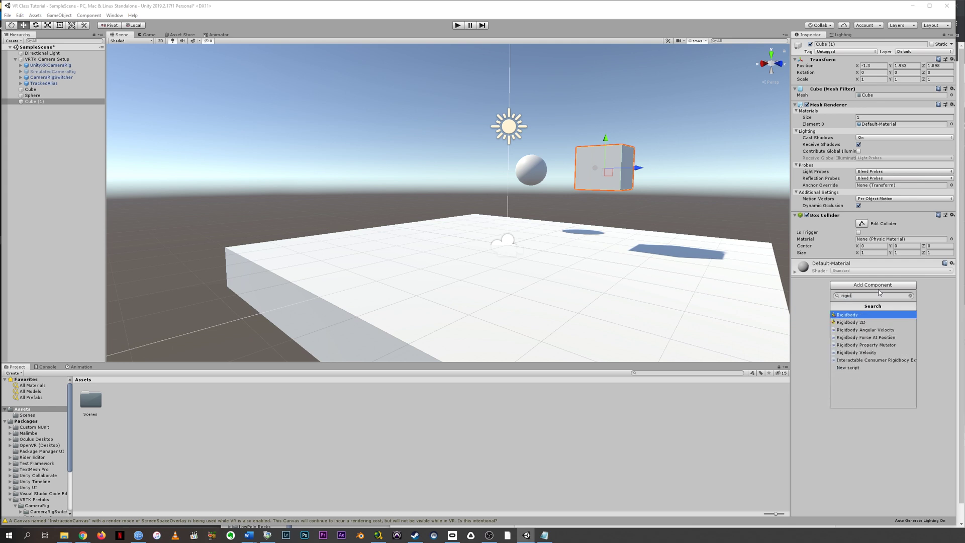
click(850, 315)
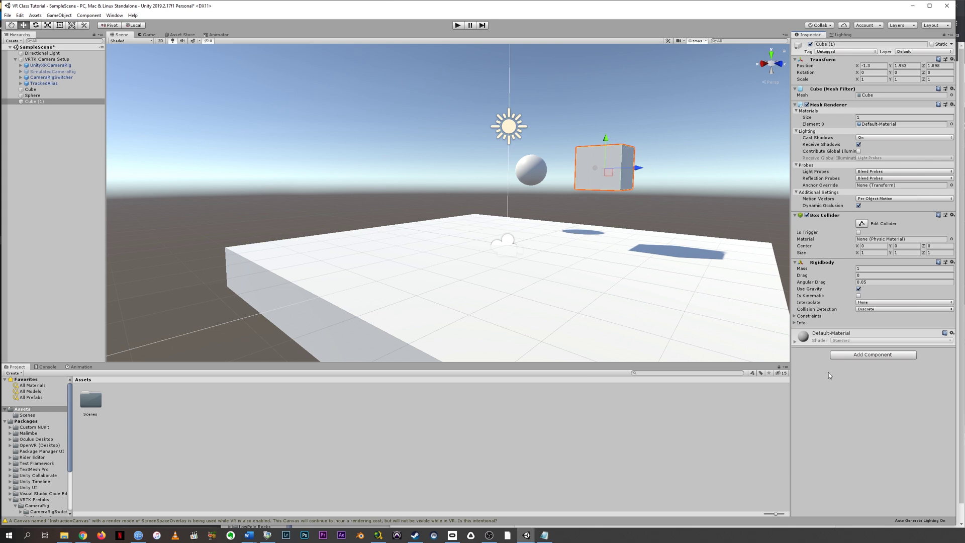
Create a folder named 'Materials' in Assets and open it
right_click(155, 403)
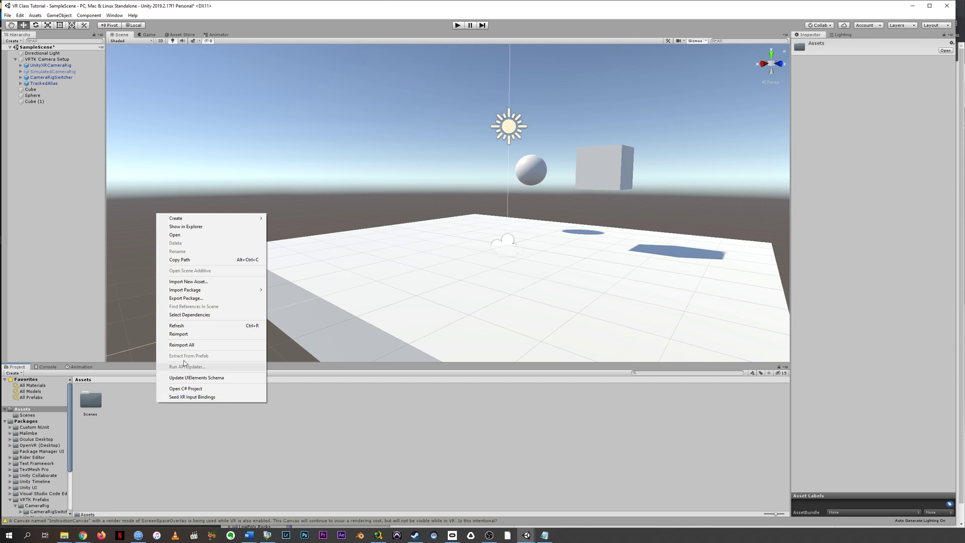
mouse_move(208, 220)
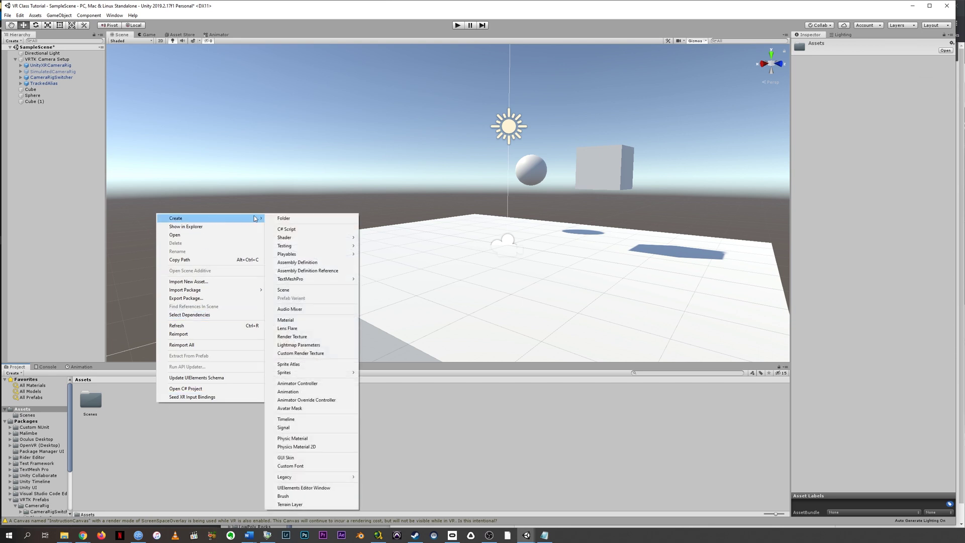
click(313, 218)
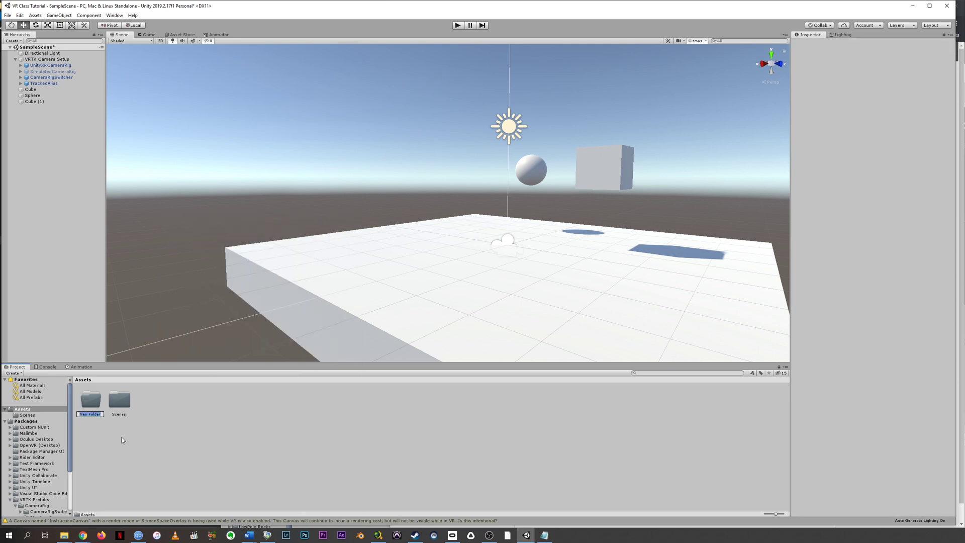
text(Materials)
key(Return)
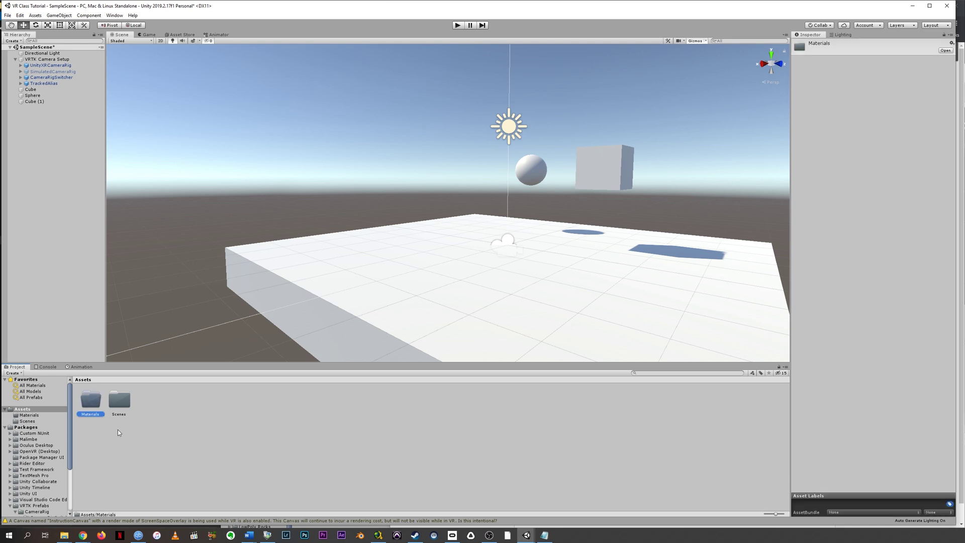
double_click(91, 398)
Create a new material named 'Green' in the Materials folder
right_click(120, 404)
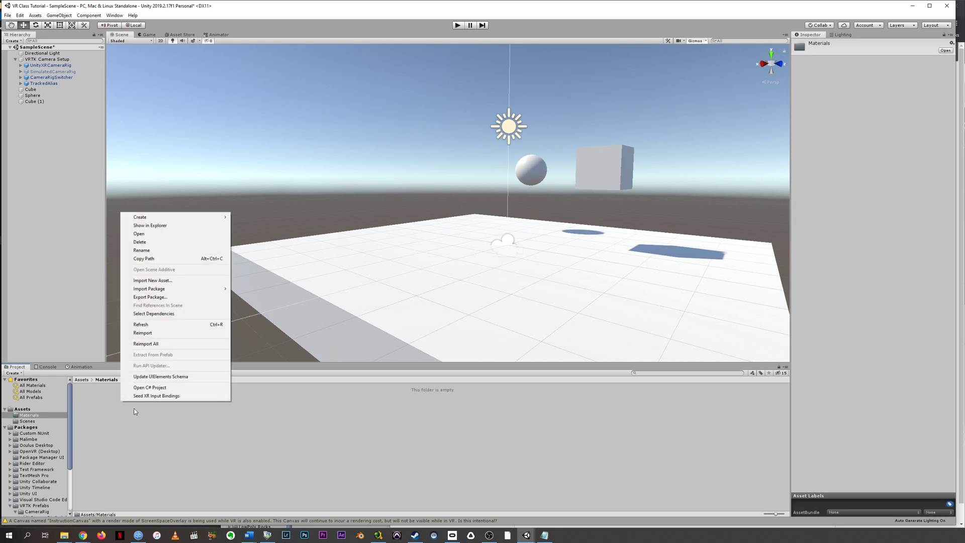
mouse_move(161, 215)
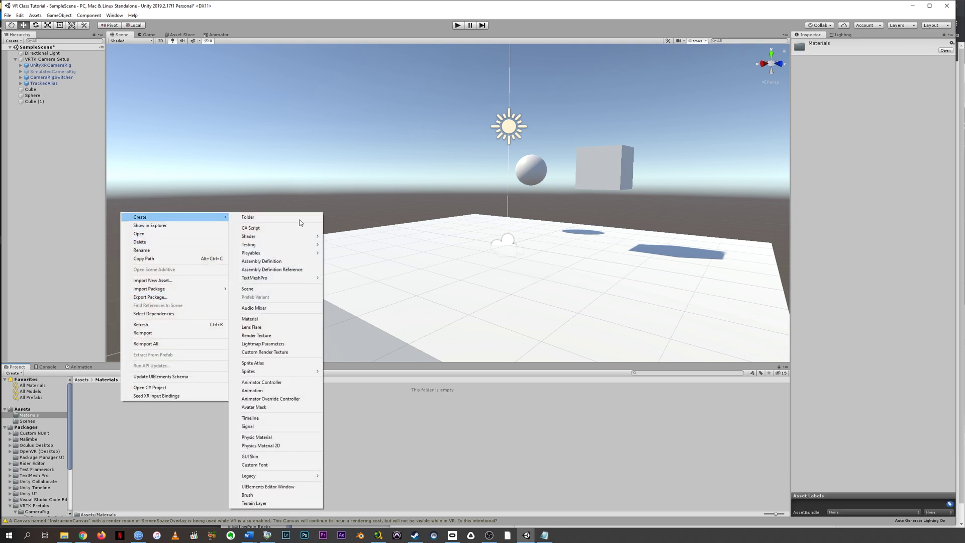
click(283, 319)
text(G)
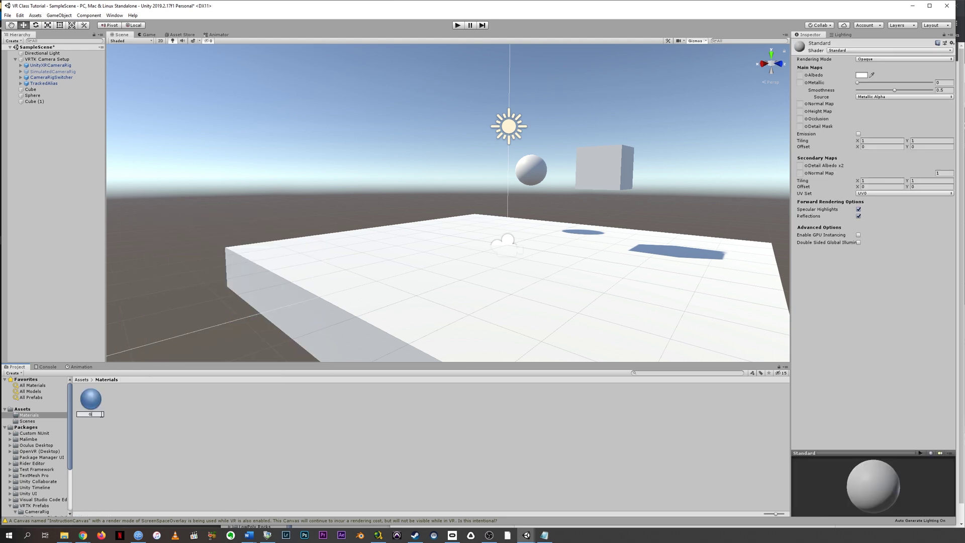
text(reen)
key(Return)
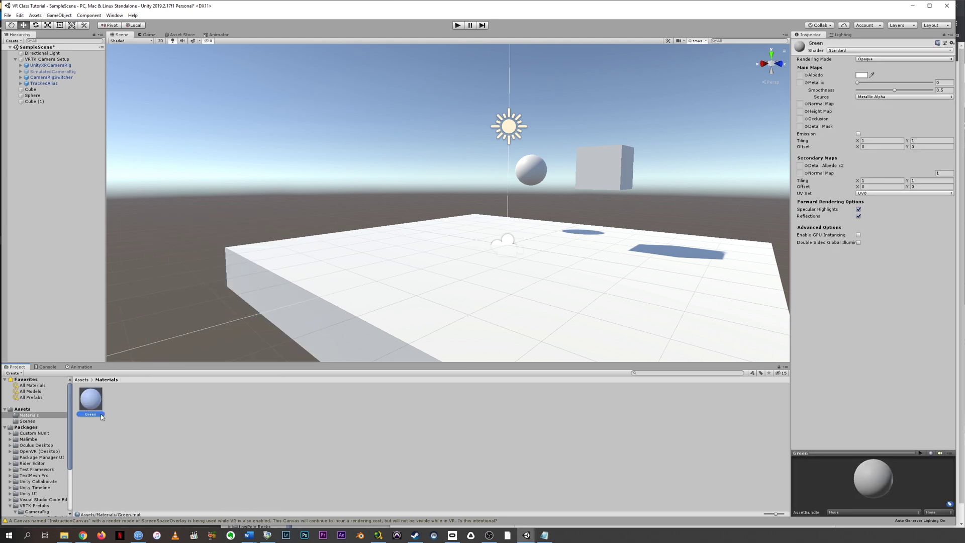
Set Green's albedo to 459D6A and apply the material to the sphere
click(862, 75)
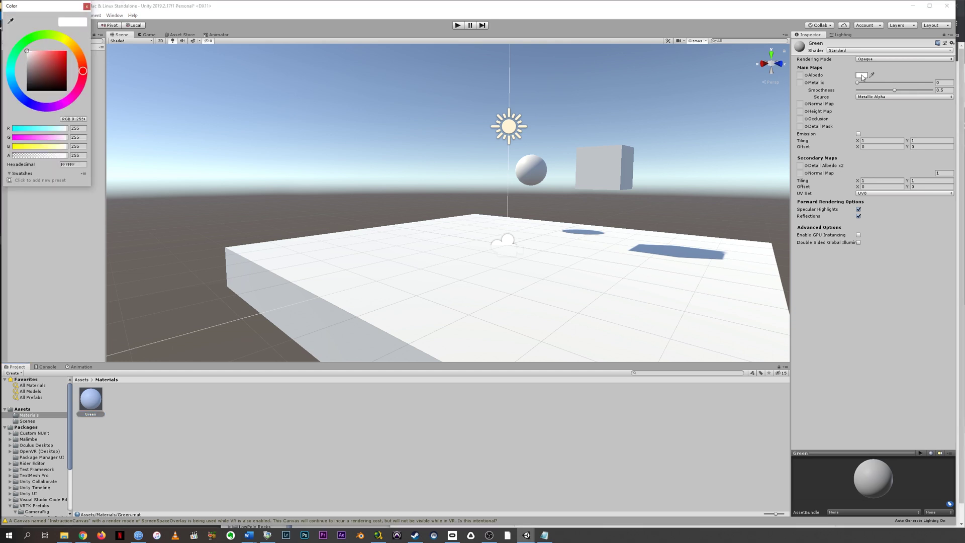
click(17, 51)
drag(54, 64, 49, 66)
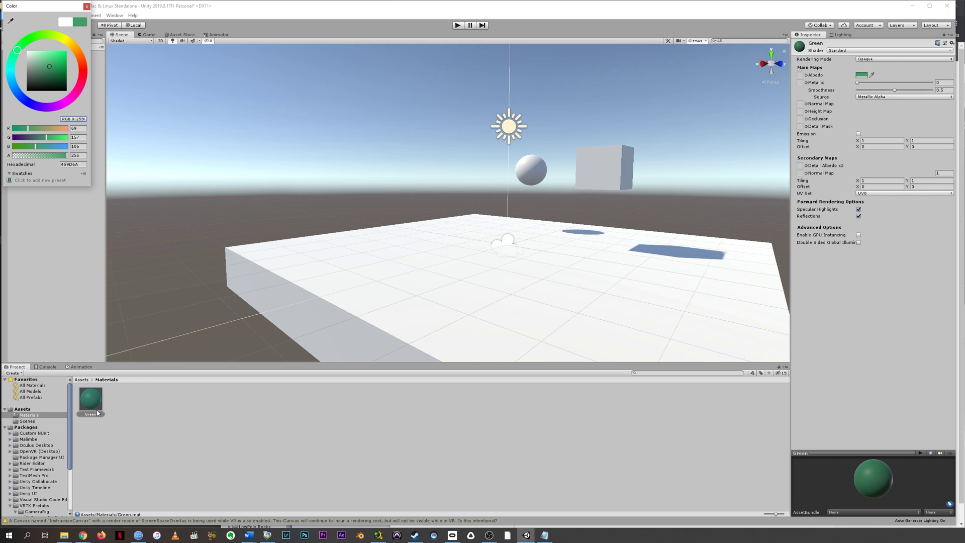
click(92, 401)
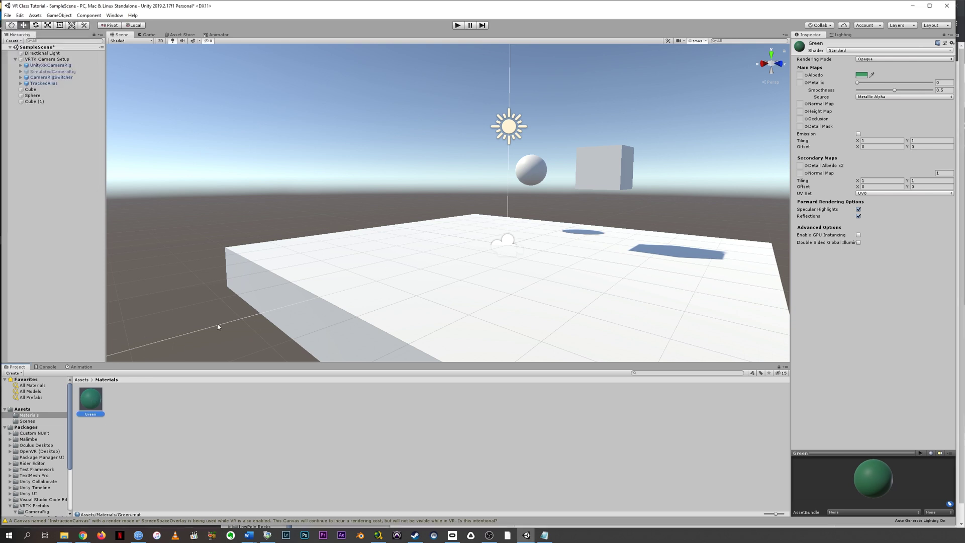
drag(92, 399, 518, 191)
Create another material in Materials and name it 'Grey'
right_click(155, 449)
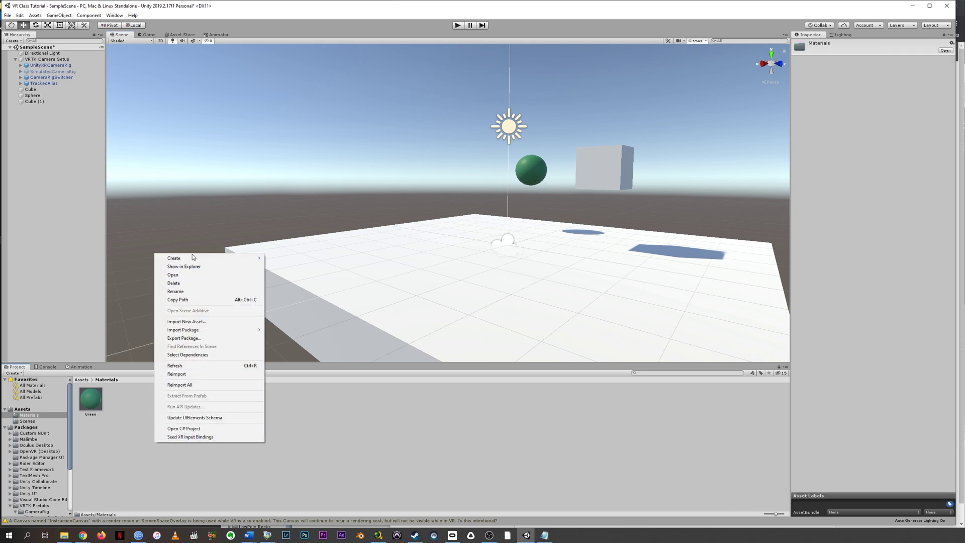
mouse_move(197, 260)
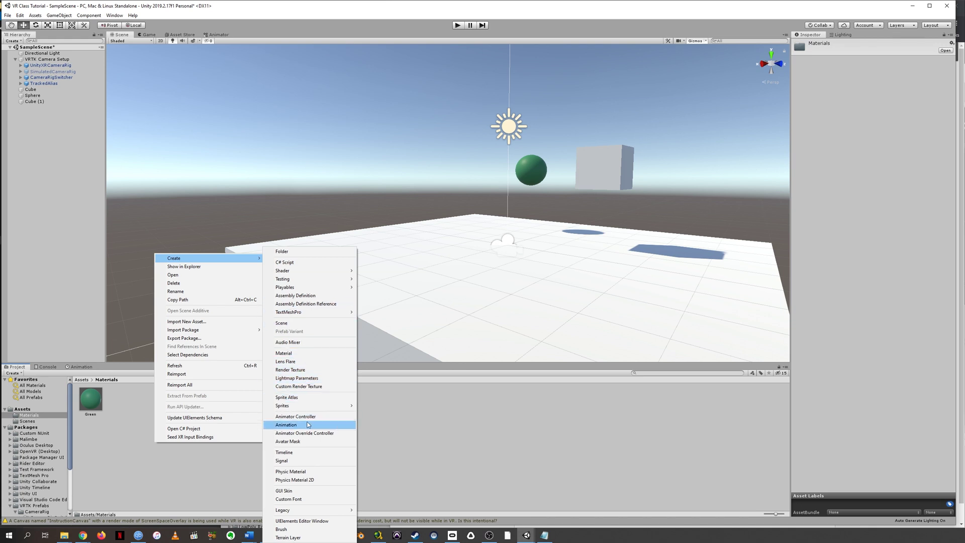
click(285, 353)
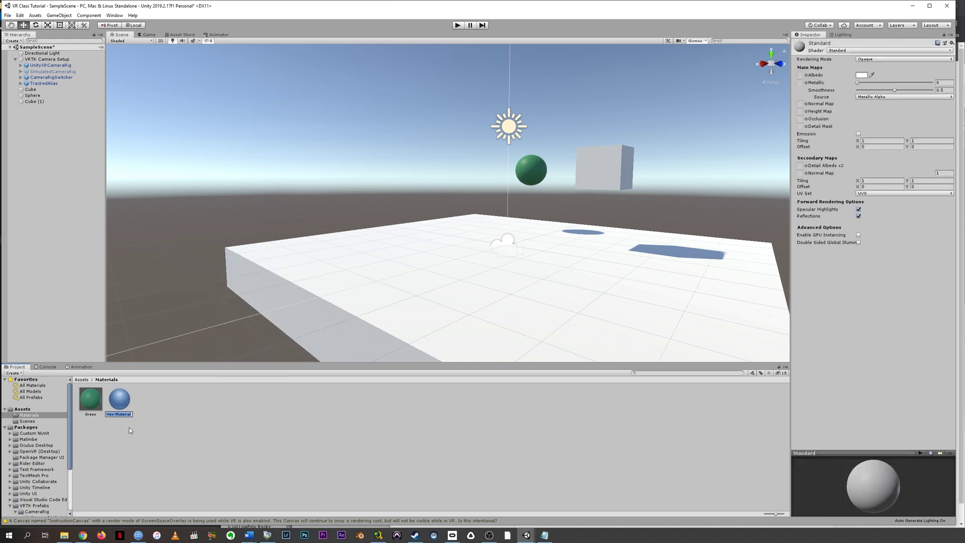
text(F)
text(Grey)
key(Return)
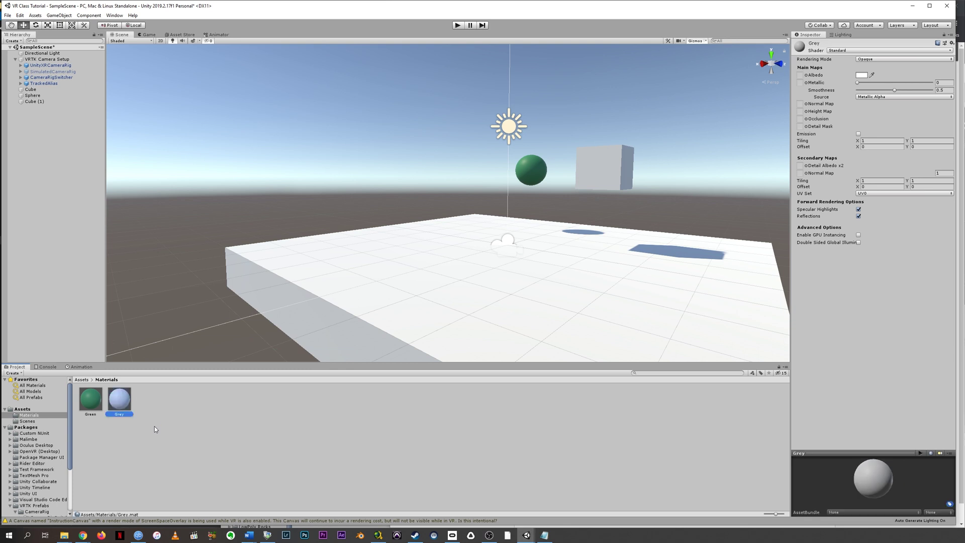
Set Grey's albedo to pinkish-grey A98C8C and apply it to the floor
click(862, 76)
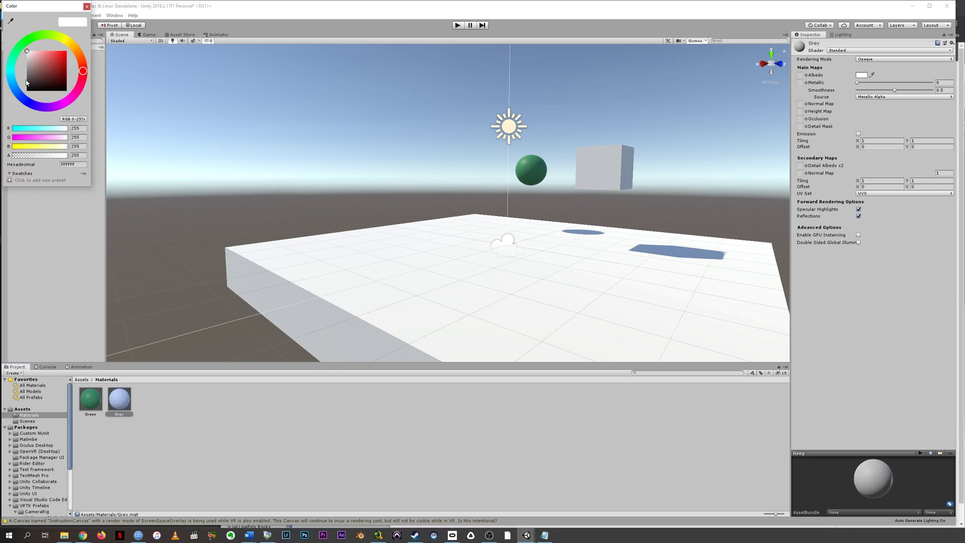
drag(34, 75, 35, 67)
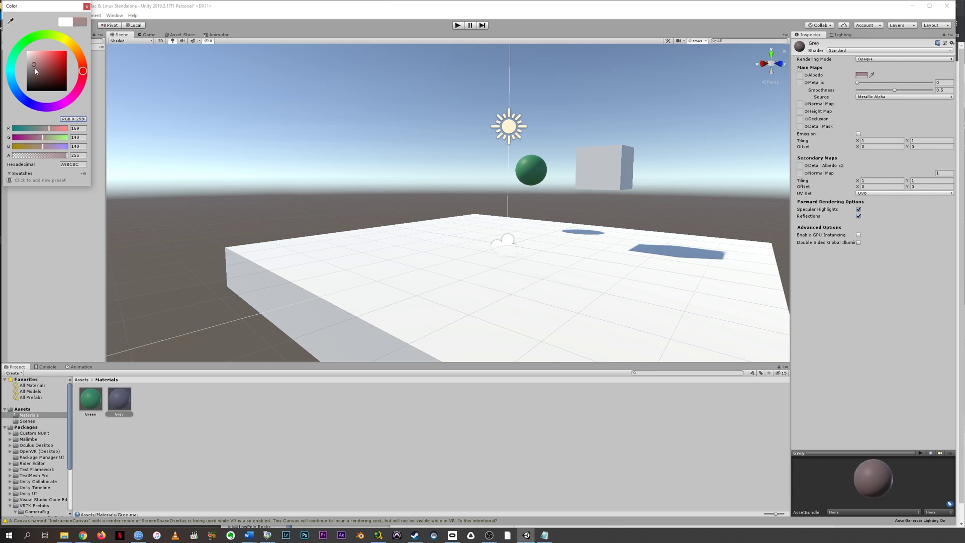
click(119, 399)
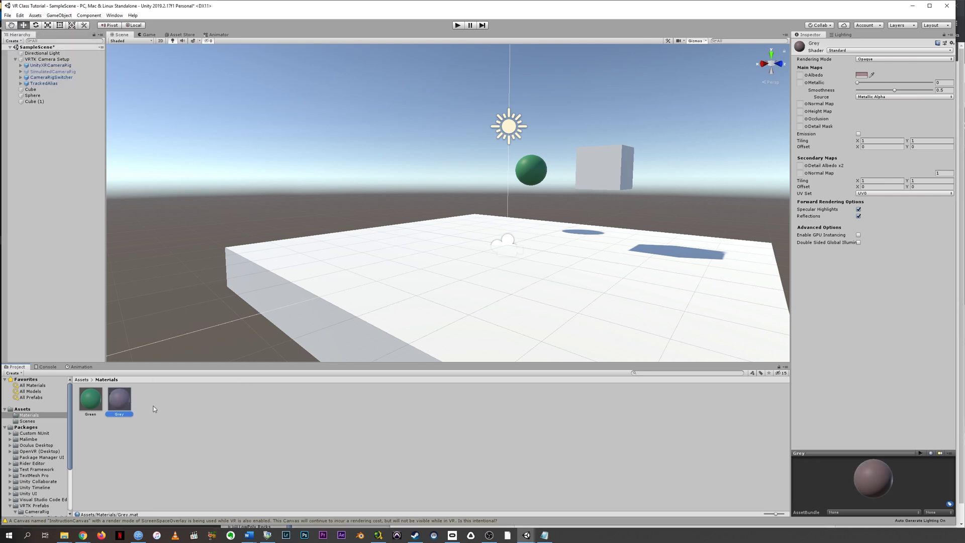
drag(126, 399, 396, 294)
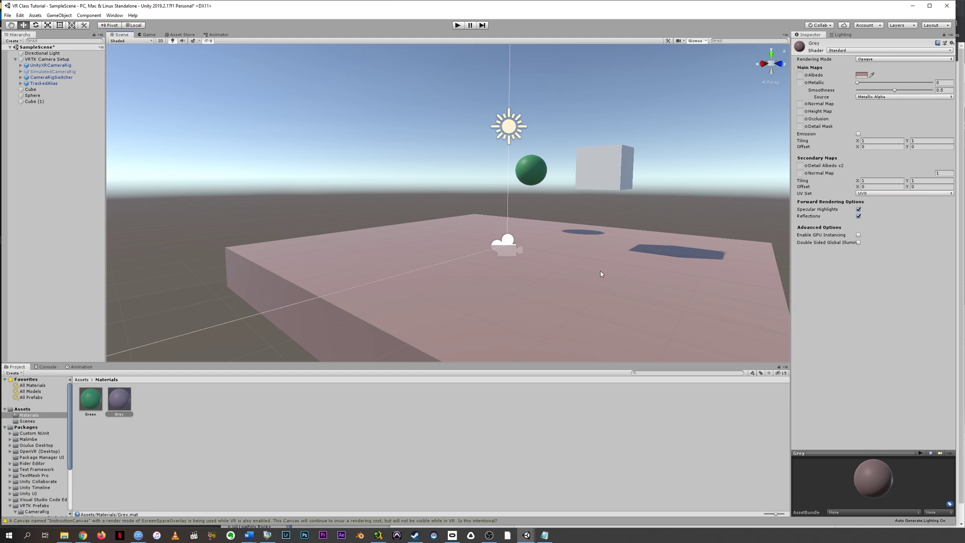
Create a new material named 'Yellow' in the Materials folder
click(198, 412)
right_click(197, 412)
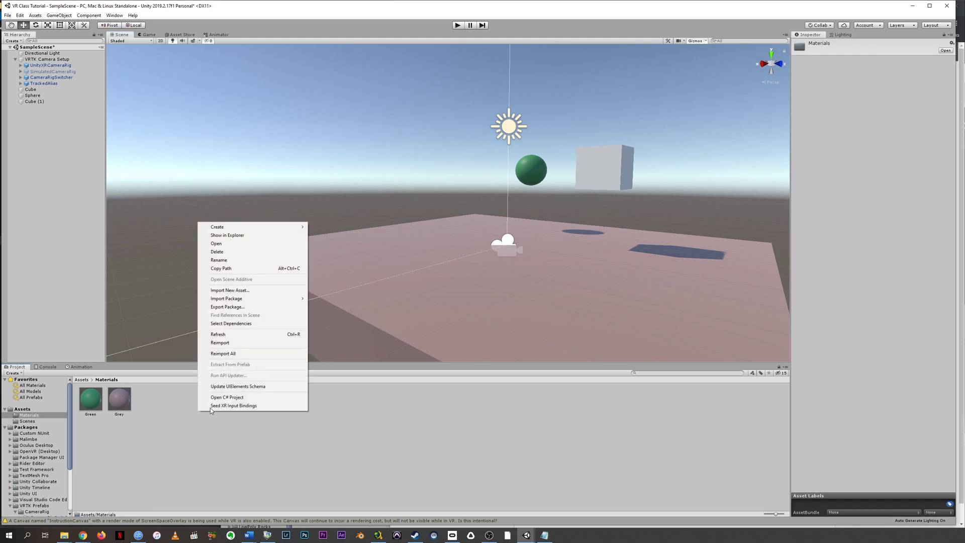
mouse_move(274, 225)
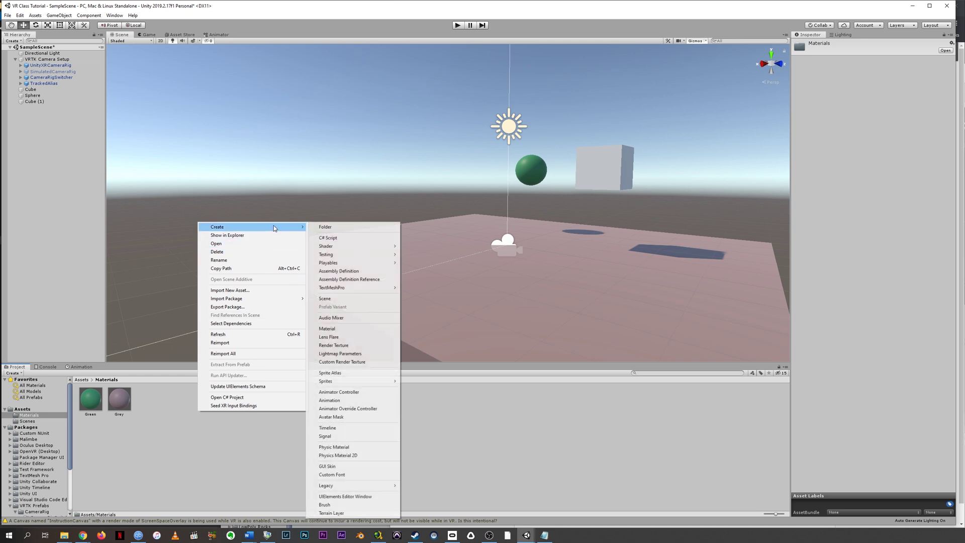
click(376, 329)
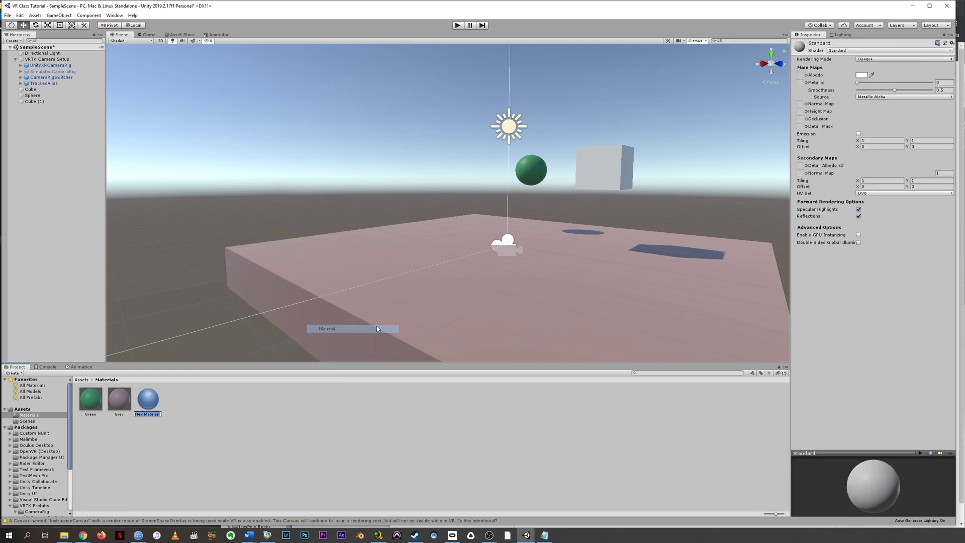
text(Yellow)
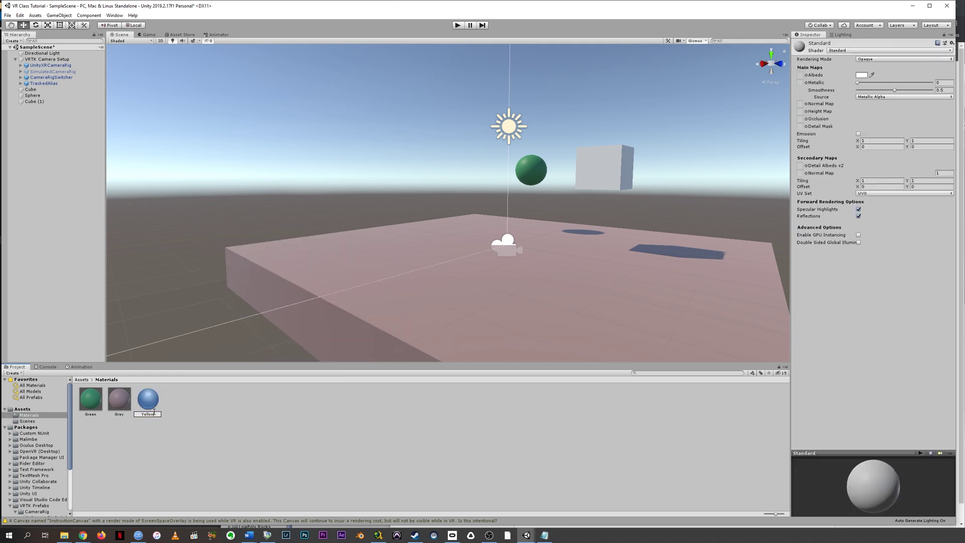
key(Return)
Set Yellow's albedo to ECEC40, apply it to the cube, and set Metallic to 0.5
click(862, 75)
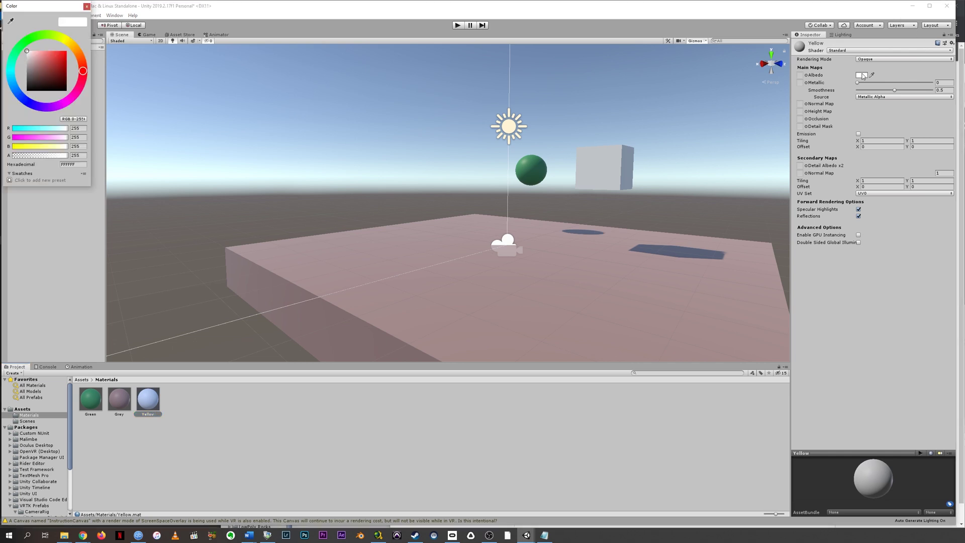
mouse_move(73, 46)
mouse_down()
mouse_move(65, 39)
mouse_move(57, 55)
mouse_up()
click(62, 64)
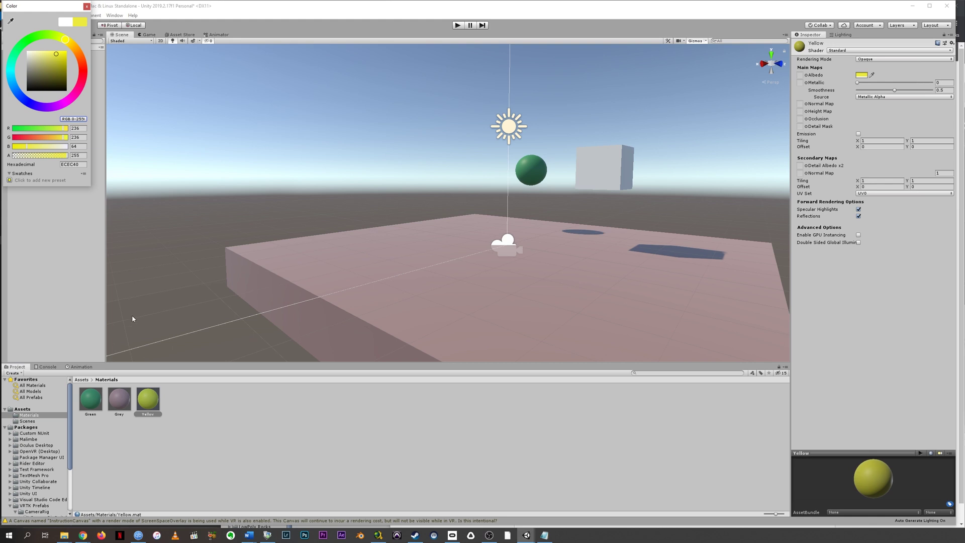
click(157, 400)
drag(154, 401, 615, 167)
drag(861, 83, 930, 88)
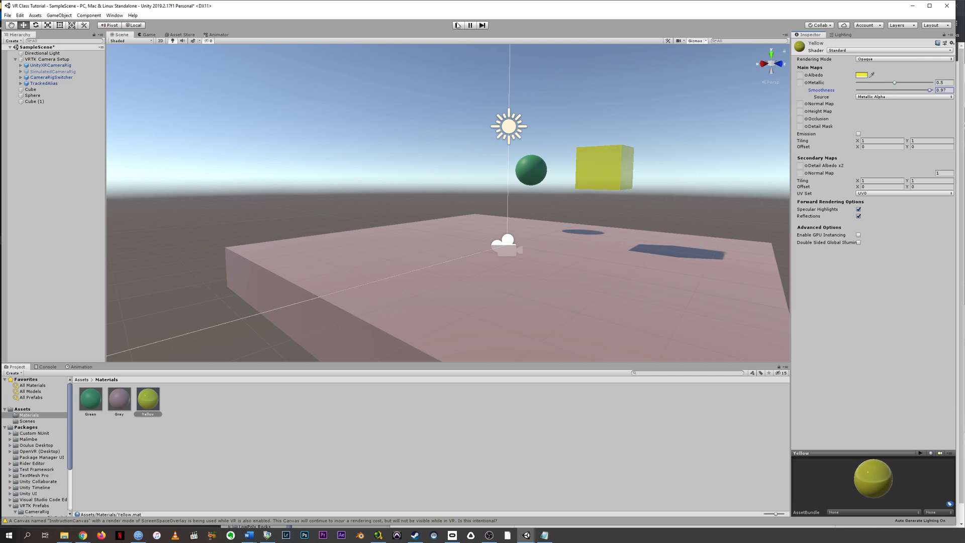
Raise Cube (1) to Y 6.428 above the floor and start play mode
click(603, 174)
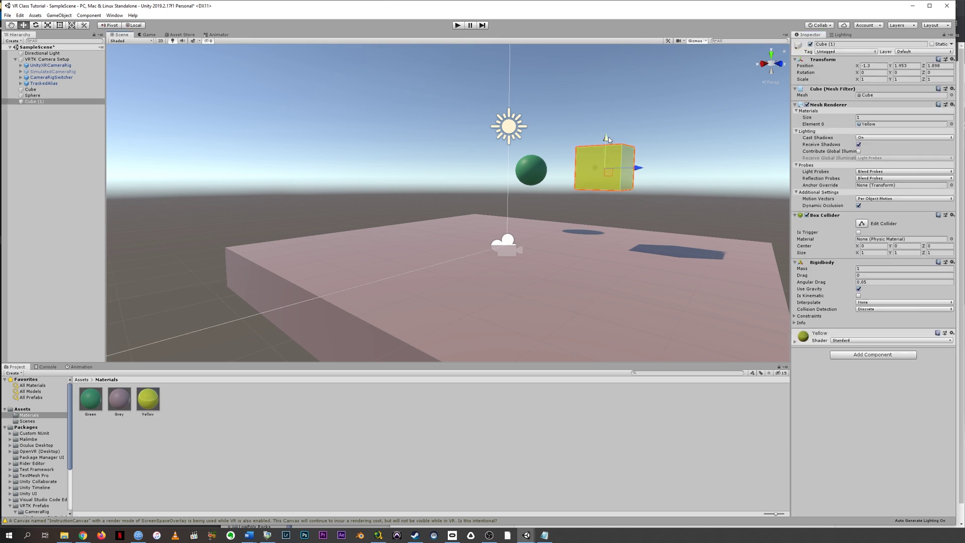
drag(607, 139, 606, 20)
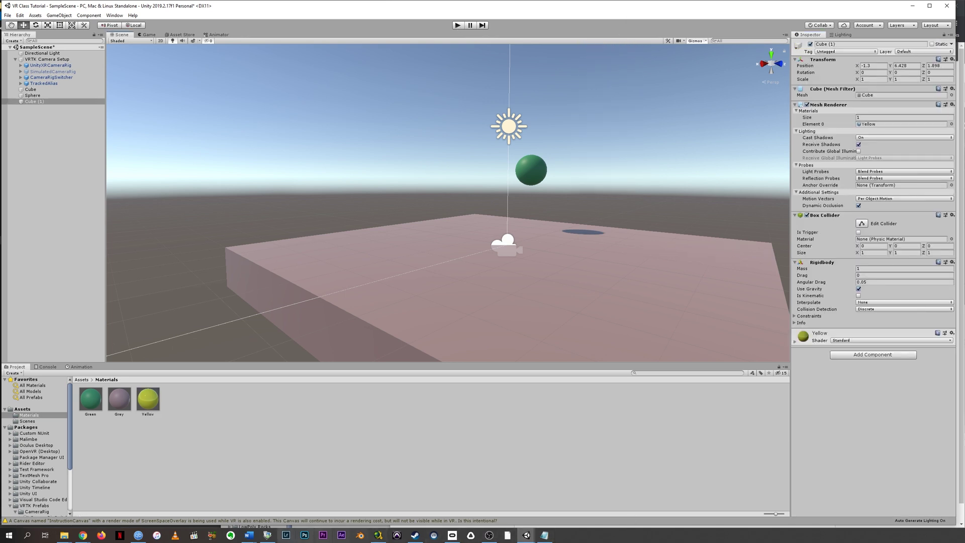
click(457, 25)
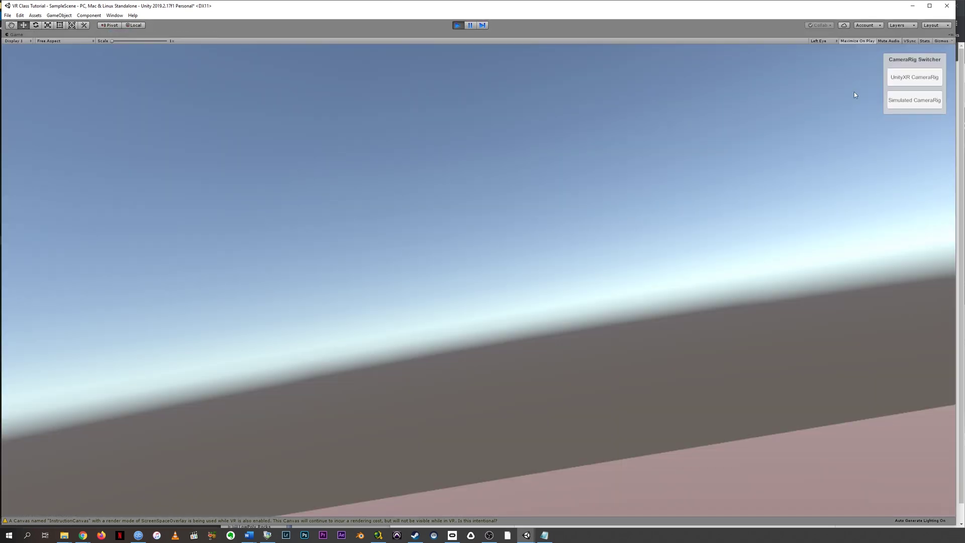
Walk around with WASD via the Simulated CameraRig to watch the cube fall, then stop play mode
click(915, 100)
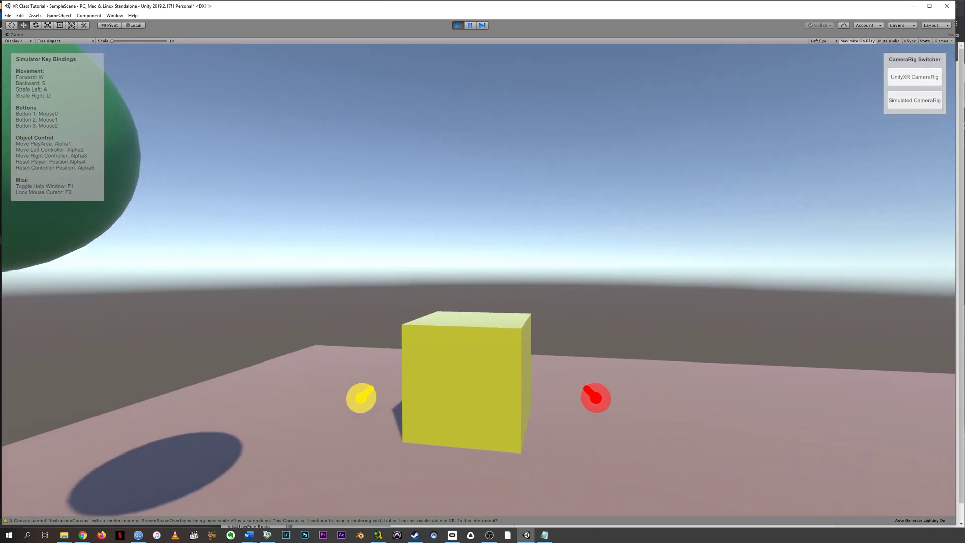
key(s)
key(w)
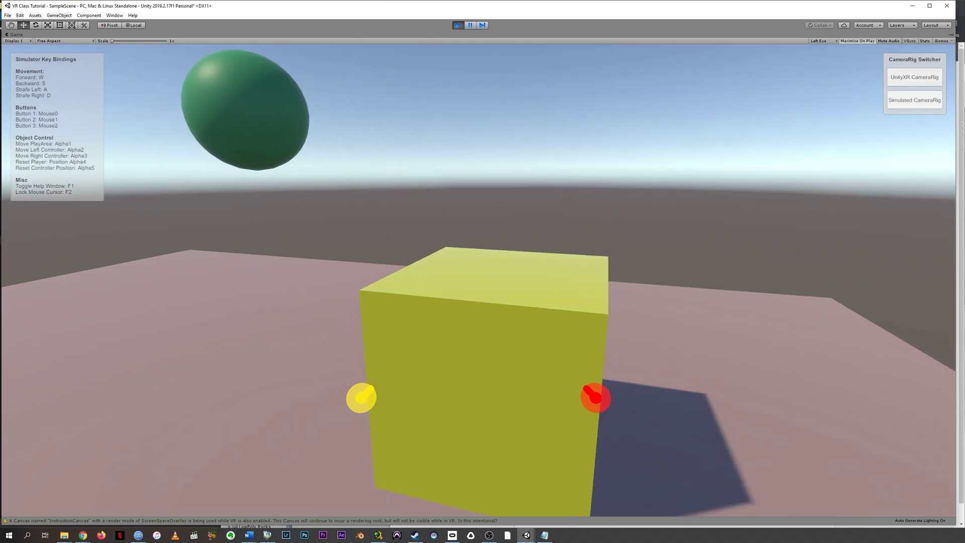
key(w)
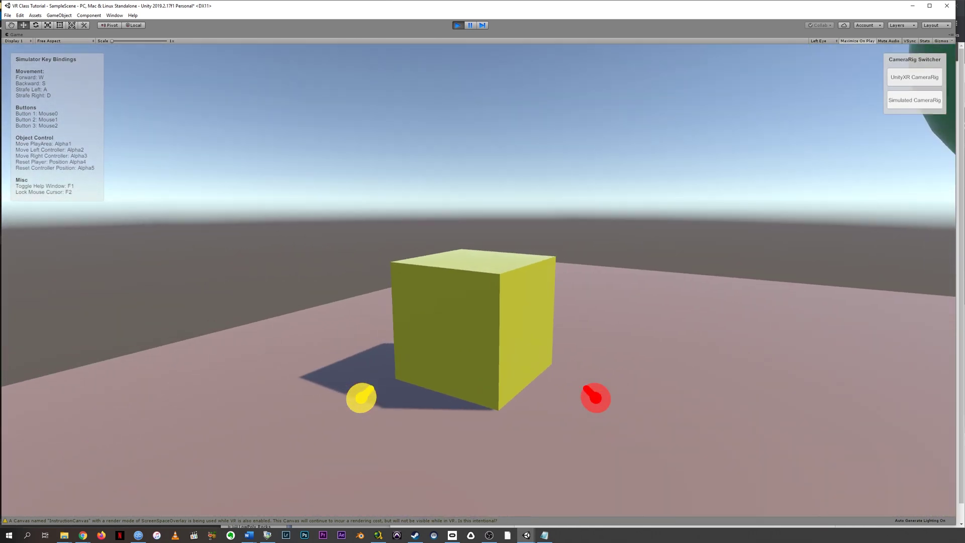
key(w)
key(s)
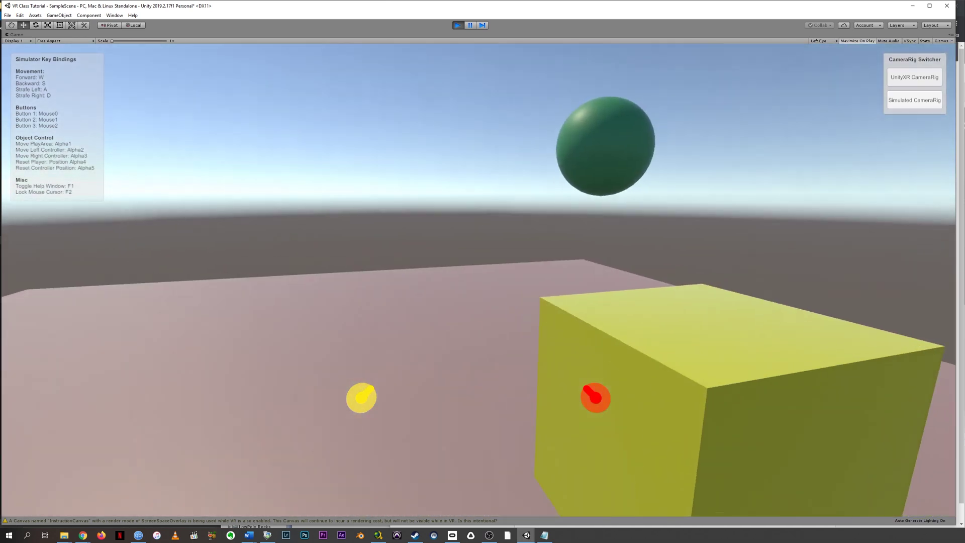
key(w)
key(w)
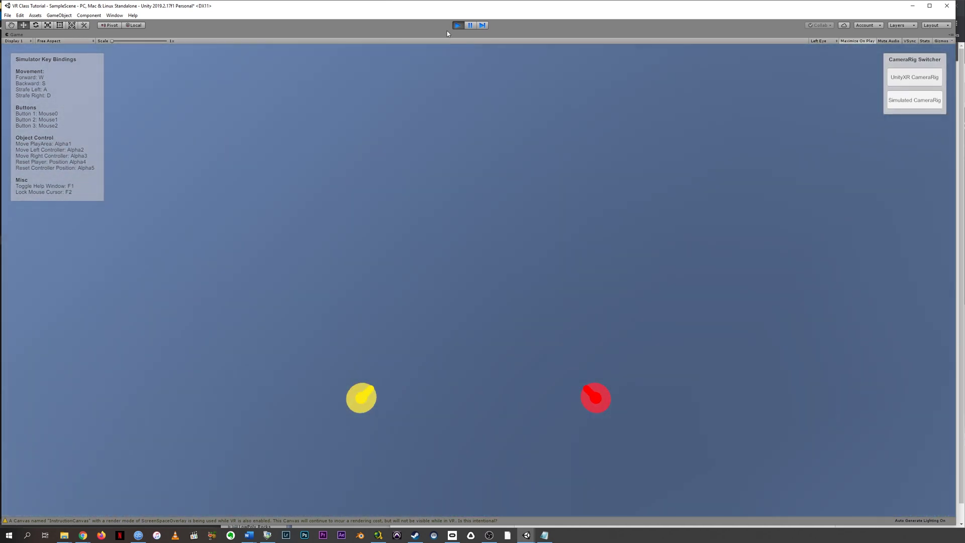
click(458, 25)
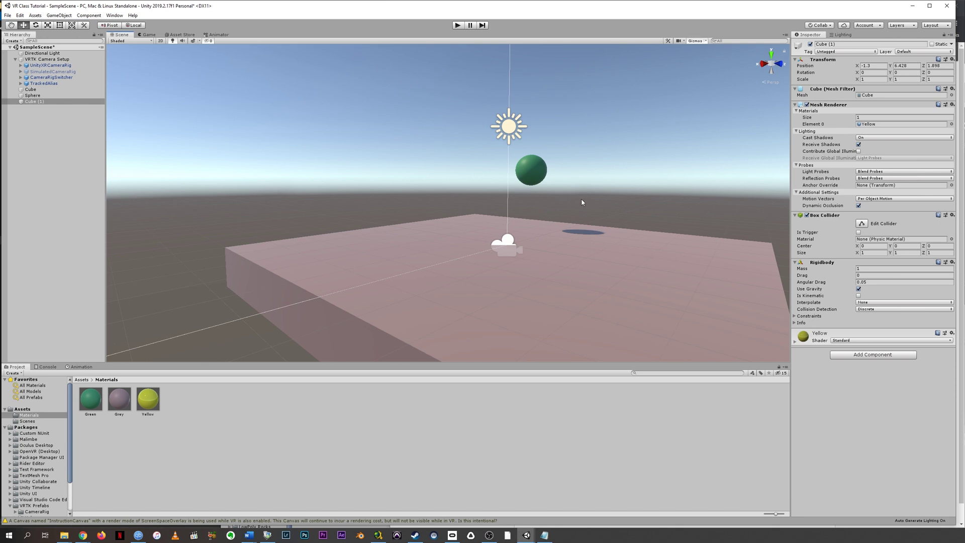
Deselect, zoom out the Scene view, and reselect Cube (1)
click(621, 164)
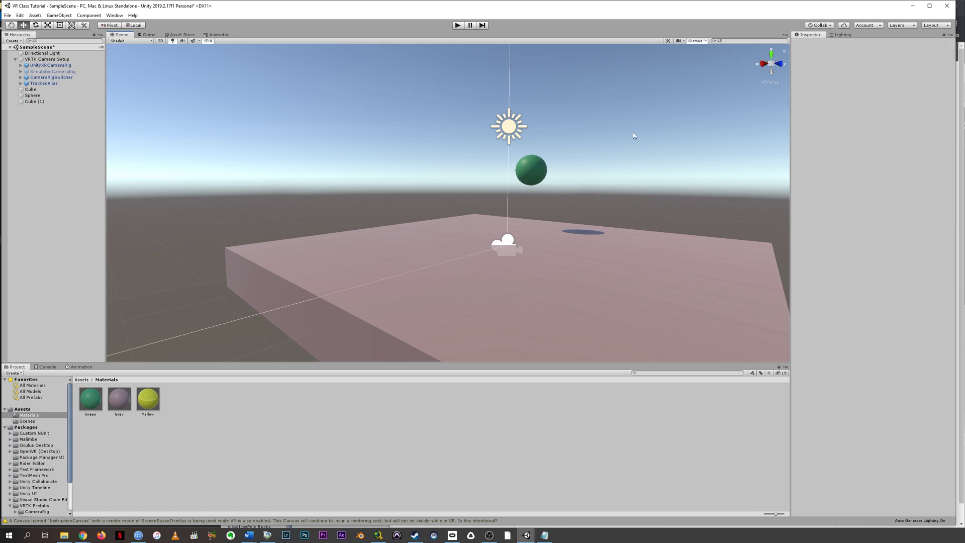
scroll(633, 133, down, 2)
scroll(632, 132, down, 3)
click(535, 68)
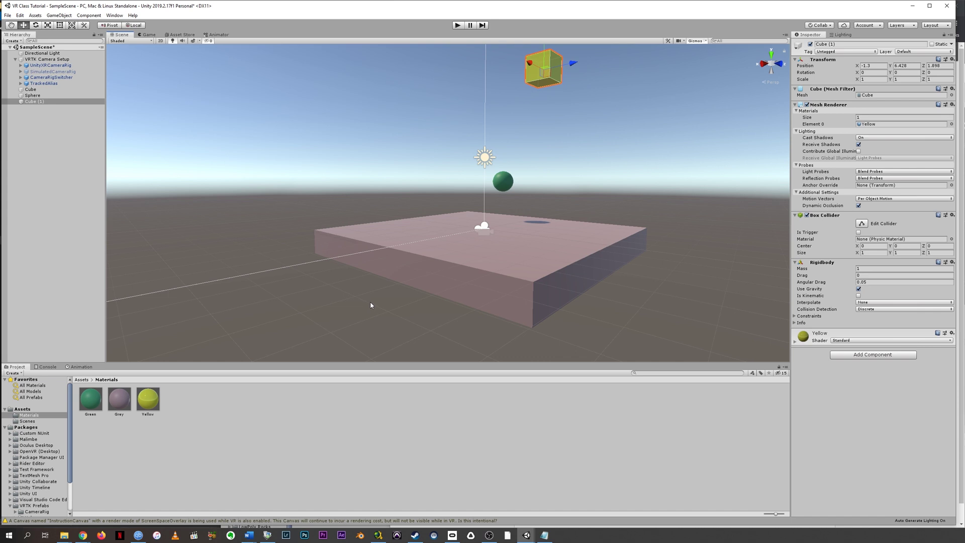
Create a new physic material named 'Bounce' in the Materials folder
right_click(208, 417)
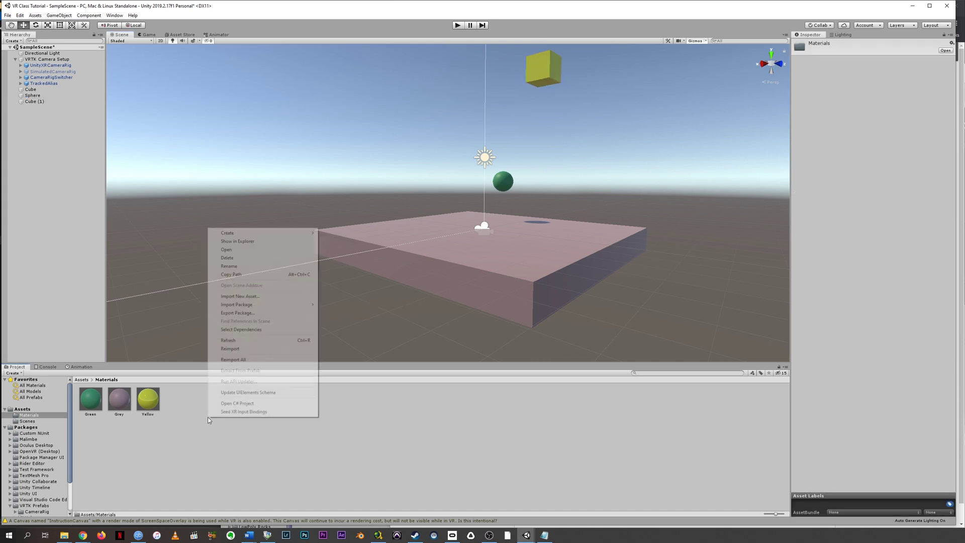
mouse_move(260, 234)
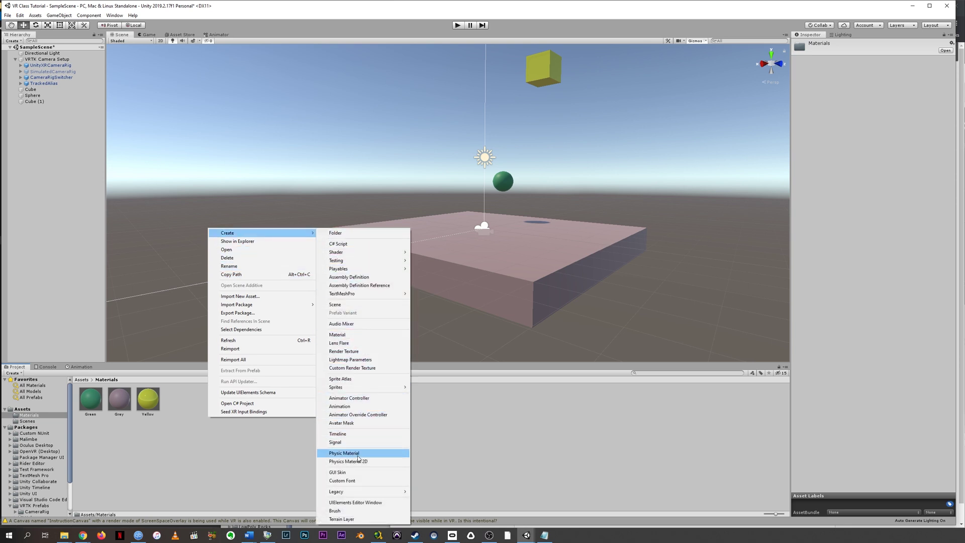
right_click(184, 417)
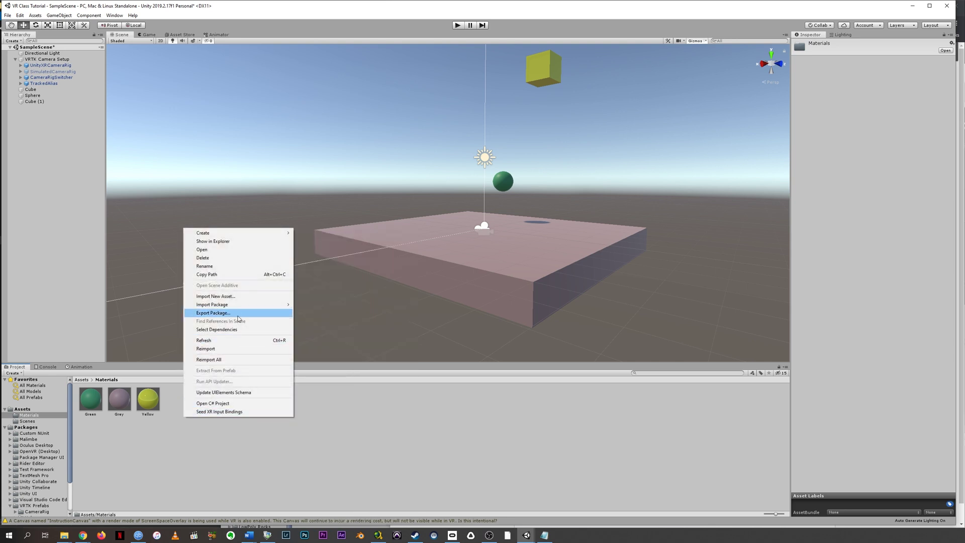
mouse_move(256, 232)
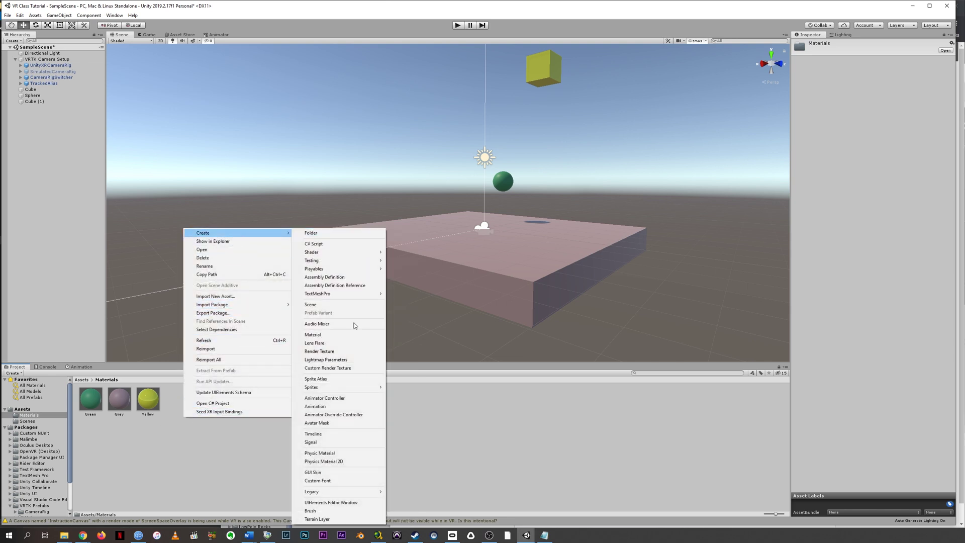
click(370, 453)
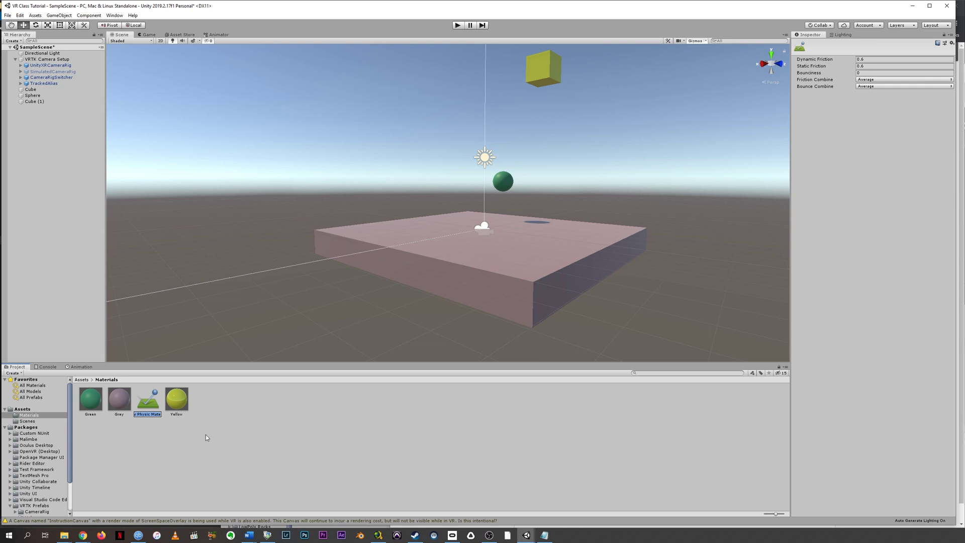
text(Bounce)
key(Return)
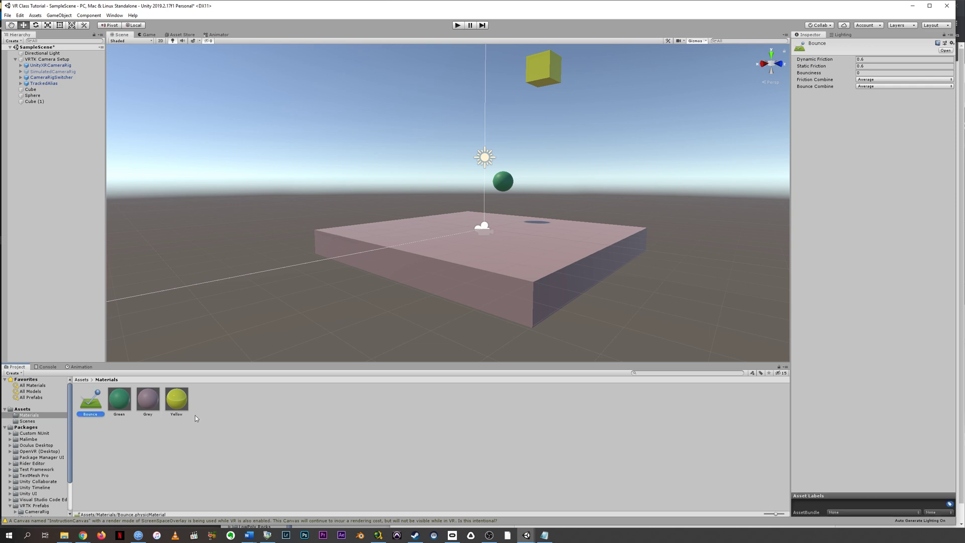
Set the Bounce material's Bounciness to 1
click(868, 74)
text(0.75)
key(BackSpace)
key(BackSpace)
key(BackSpace)
key(BackSpace)
text(1)
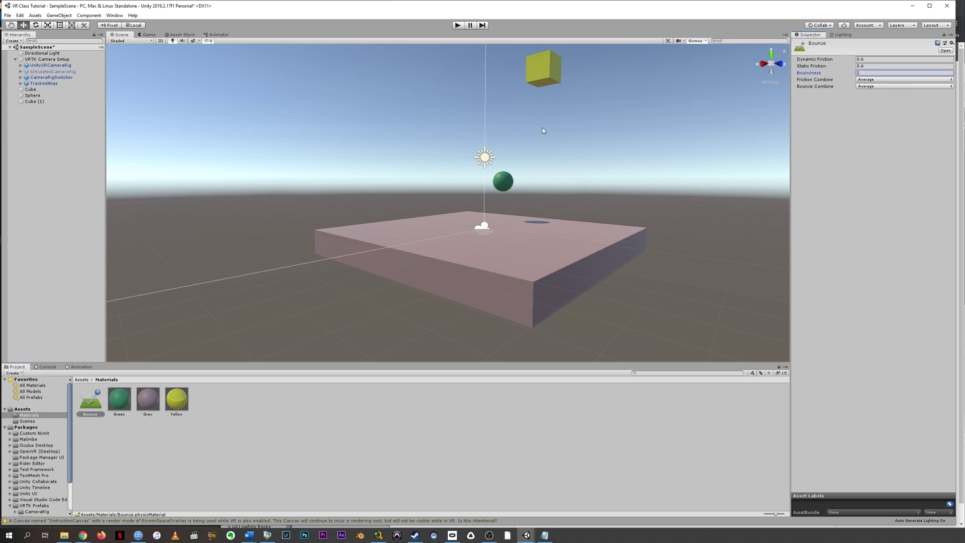
key(Return)
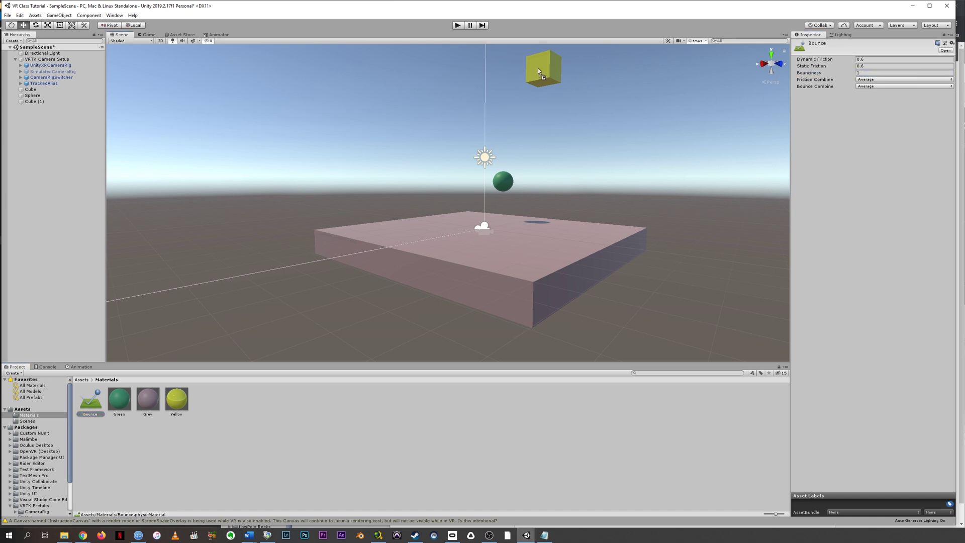
Test the scene in play mode through the Simulated CameraRig, stop it, and run it again
click(458, 26)
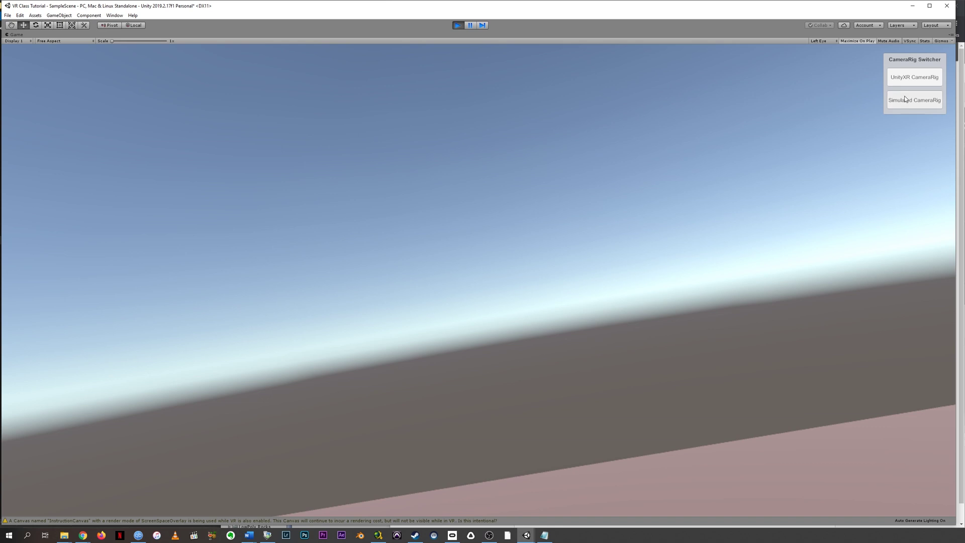
click(905, 99)
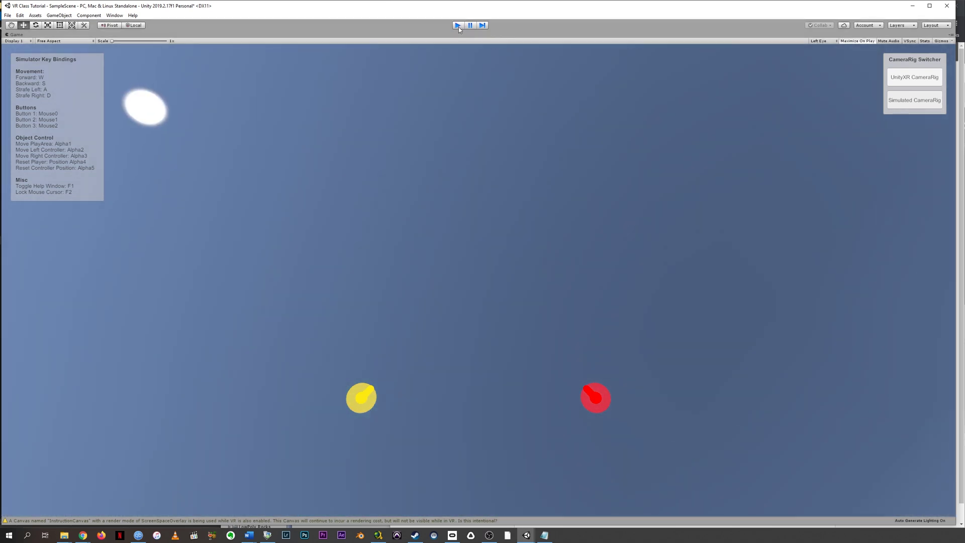
click(459, 25)
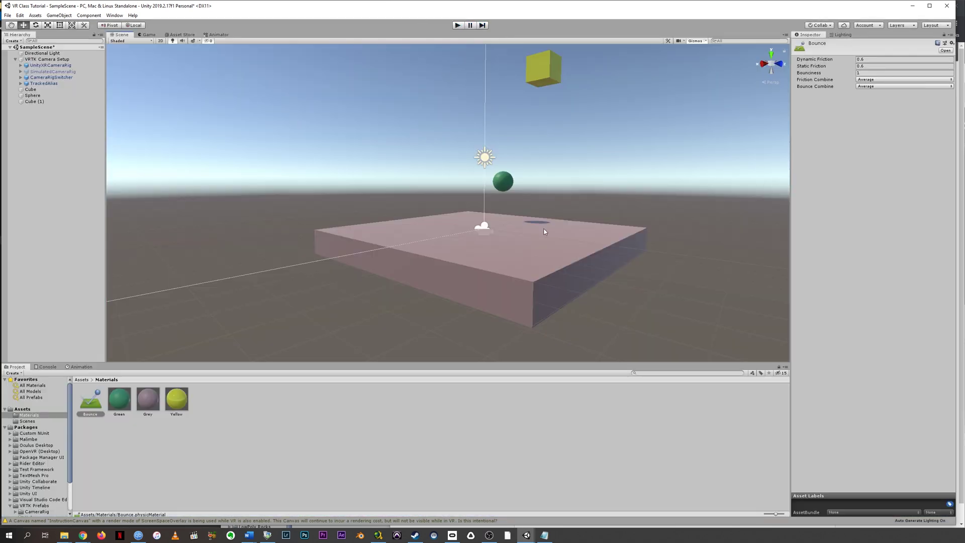
click(458, 26)
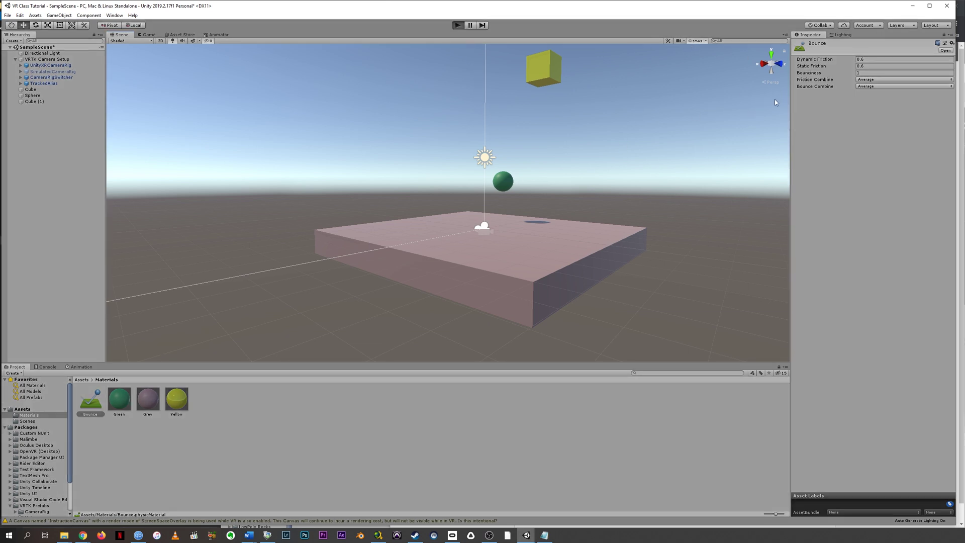